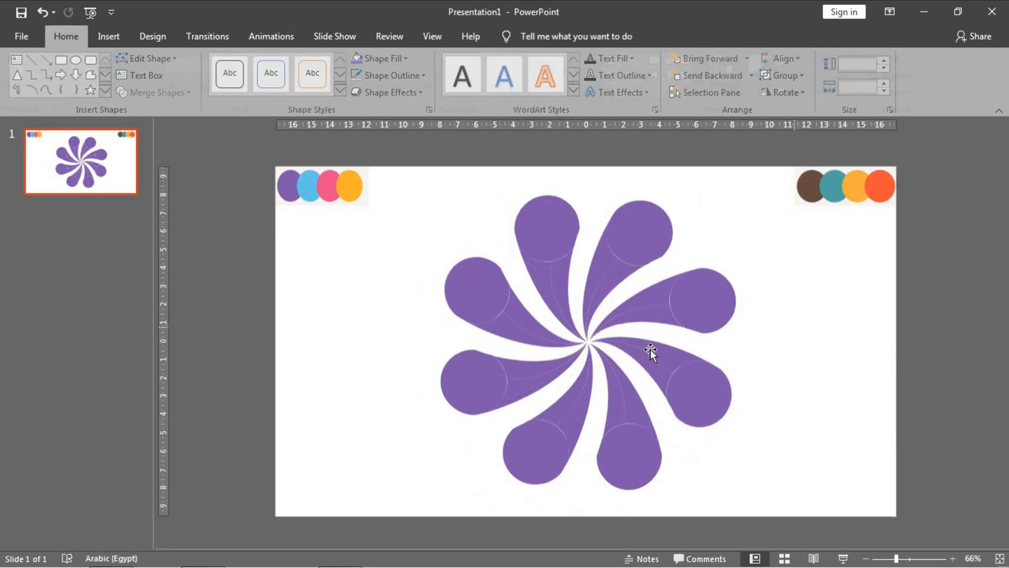
# Ungroup the eight purple petals into their separate shapes.
pyautogui.click(562, 276)
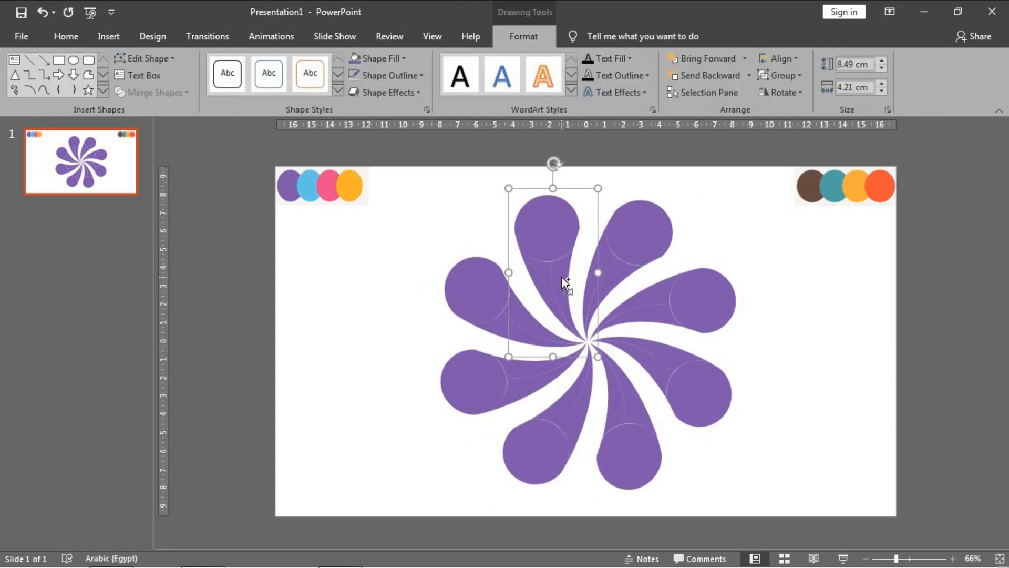
pyautogui.hotkey('ctrl', 'a')
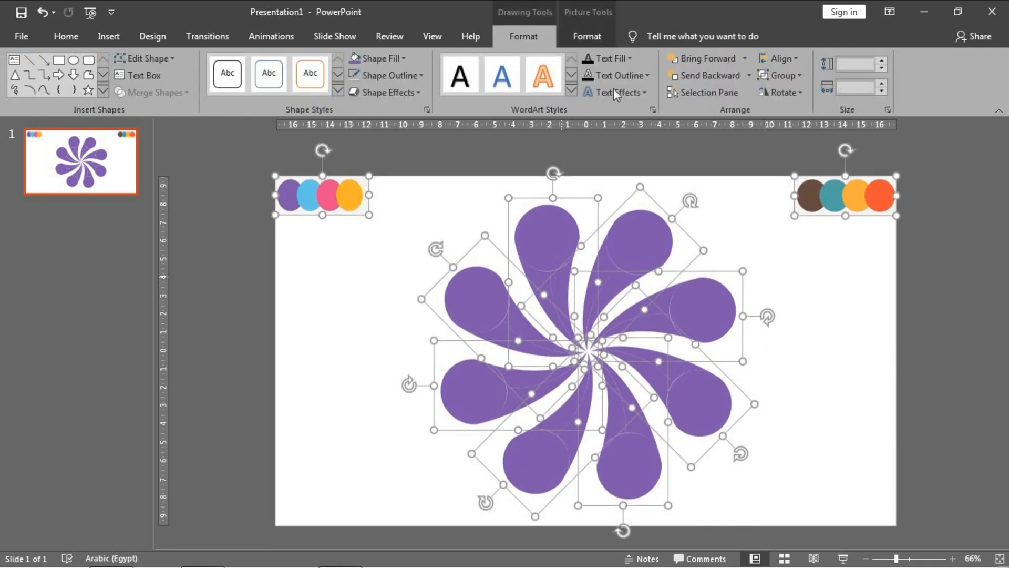
pyautogui.click(794, 73)
pyautogui.click(804, 134)
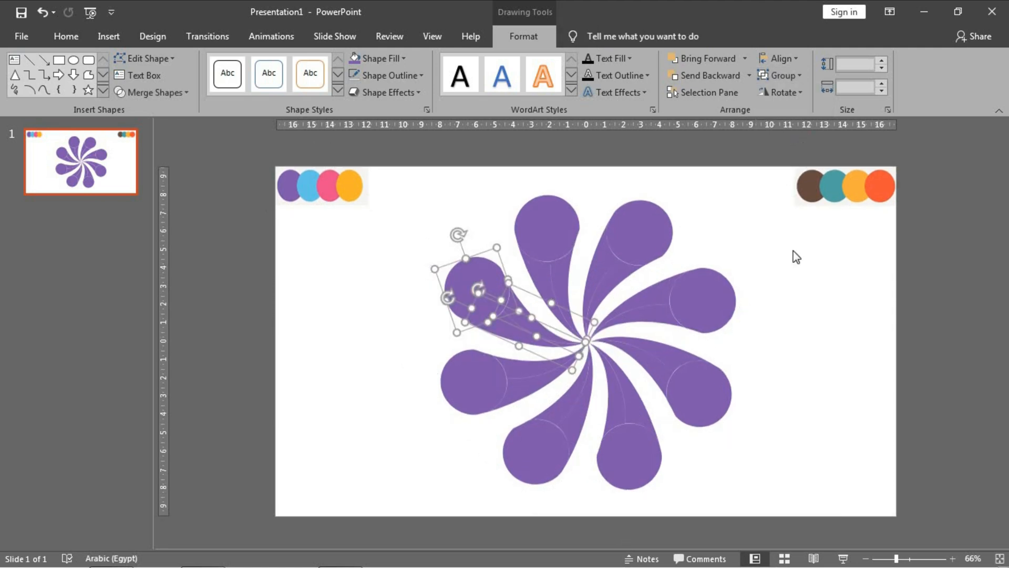
pyautogui.click(809, 286)
pyautogui.click(558, 283)
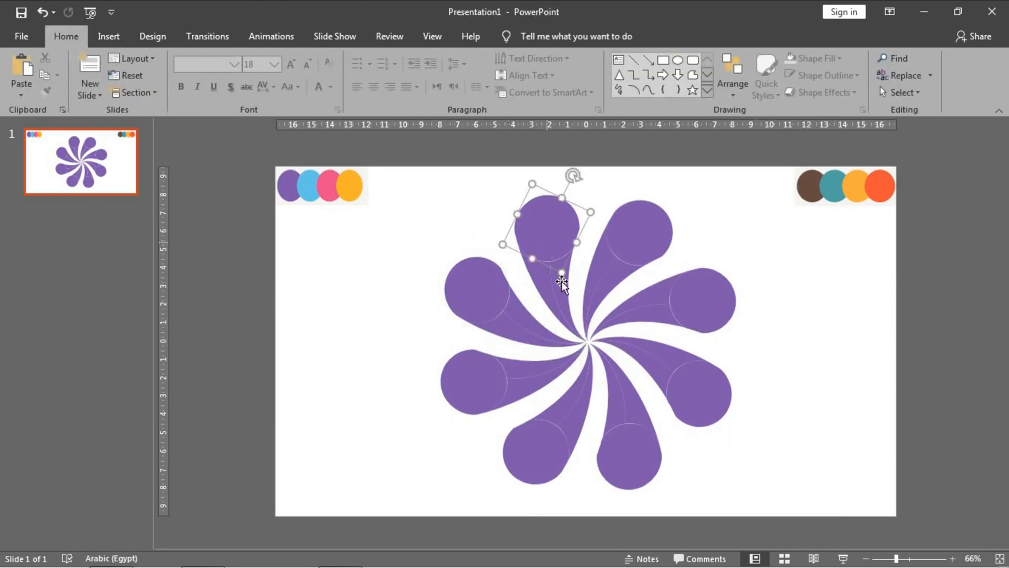
# Fill the circle of the upper-right petal with the light blue sampled from the palette image.
pyautogui.click(646, 231)
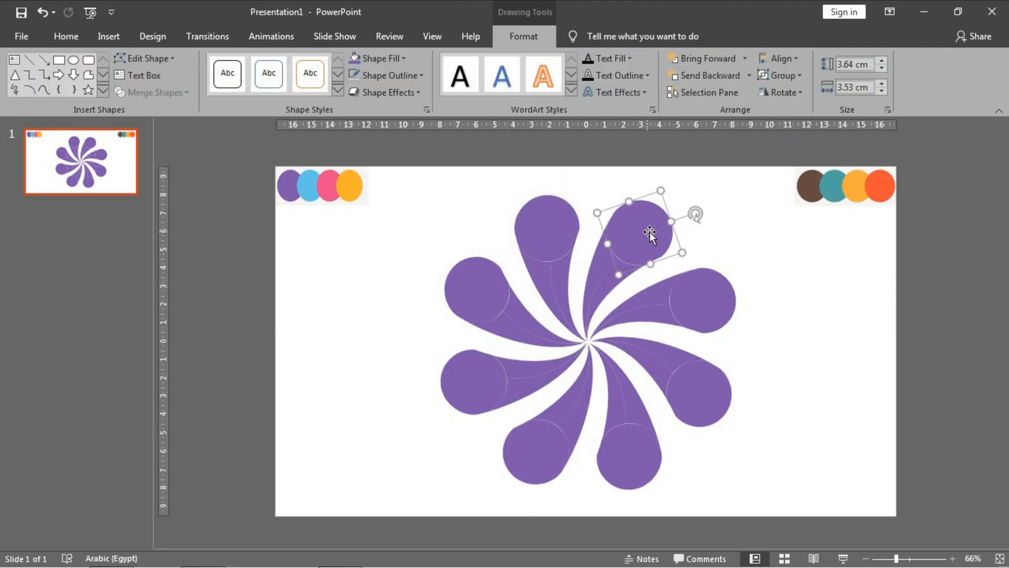
pyautogui.click(395, 59)
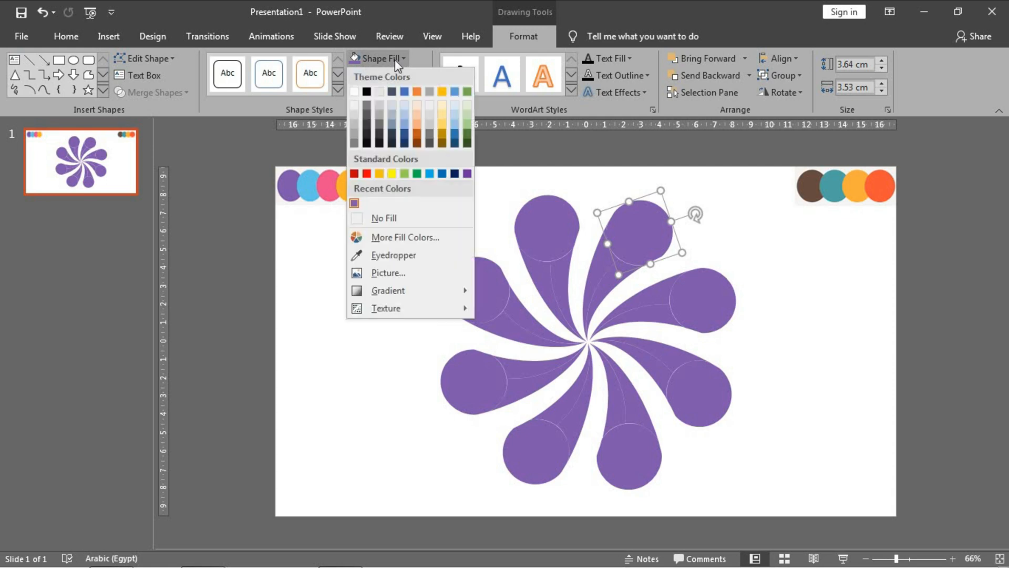
pyautogui.click(415, 255)
pyautogui.click(314, 183)
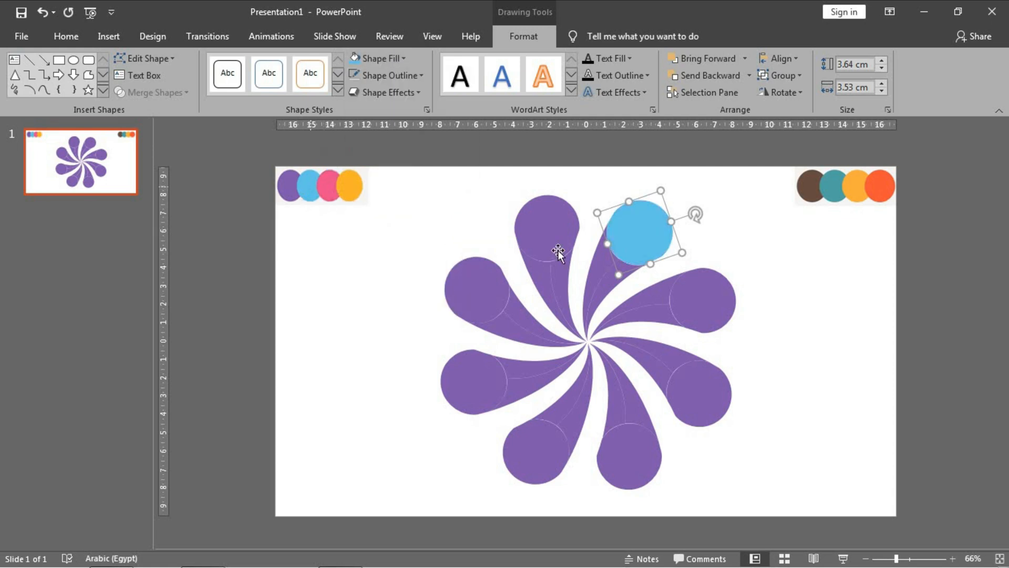
# Fill the two curved tail pieces of the upper-right petal with the same light blue.
pyautogui.click(612, 283)
pyautogui.keyDown('ctrl'); pyautogui.click(619, 275); pyautogui.keyUp('ctrl')
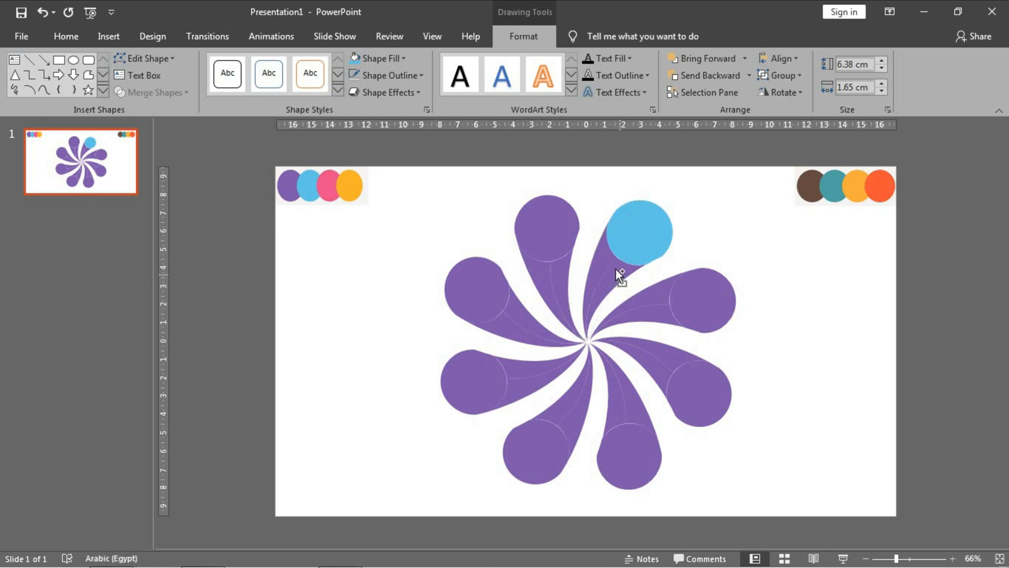
pyautogui.click(610, 274)
pyautogui.keyDown('shift'); pyautogui.click(605, 265); pyautogui.keyUp('shift')
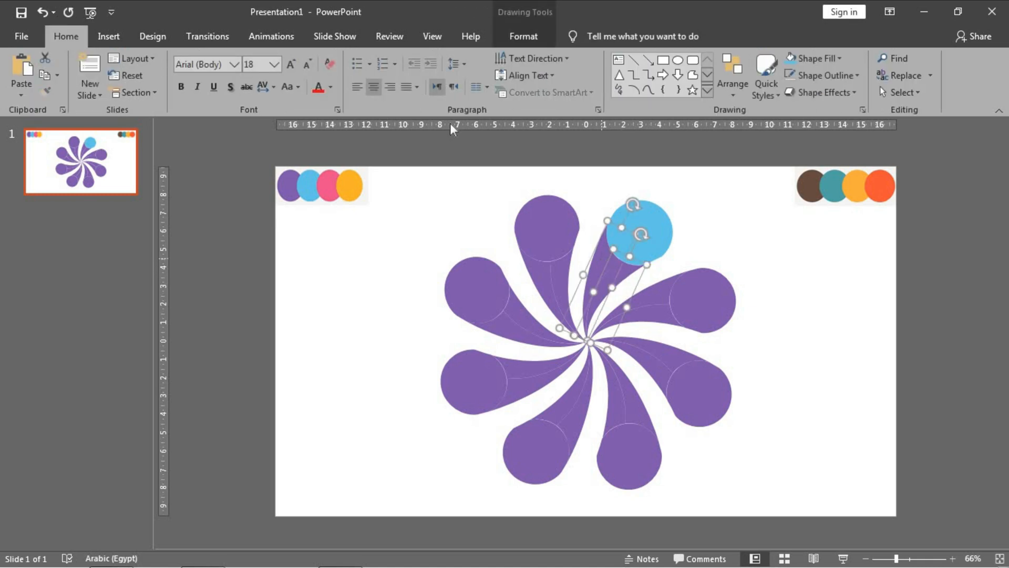
pyautogui.click(520, 35)
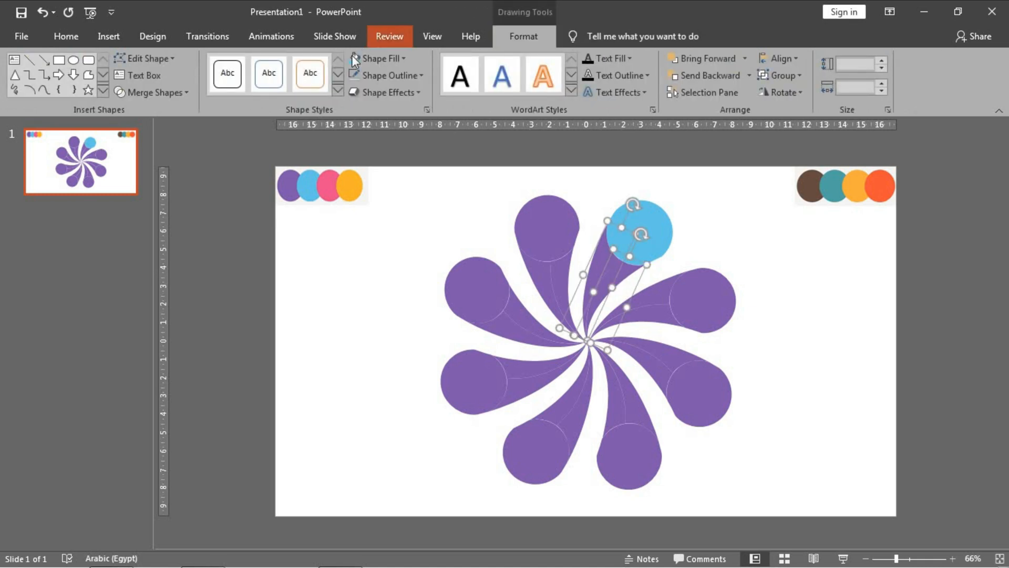
pyautogui.click(353, 57)
pyautogui.click(695, 225)
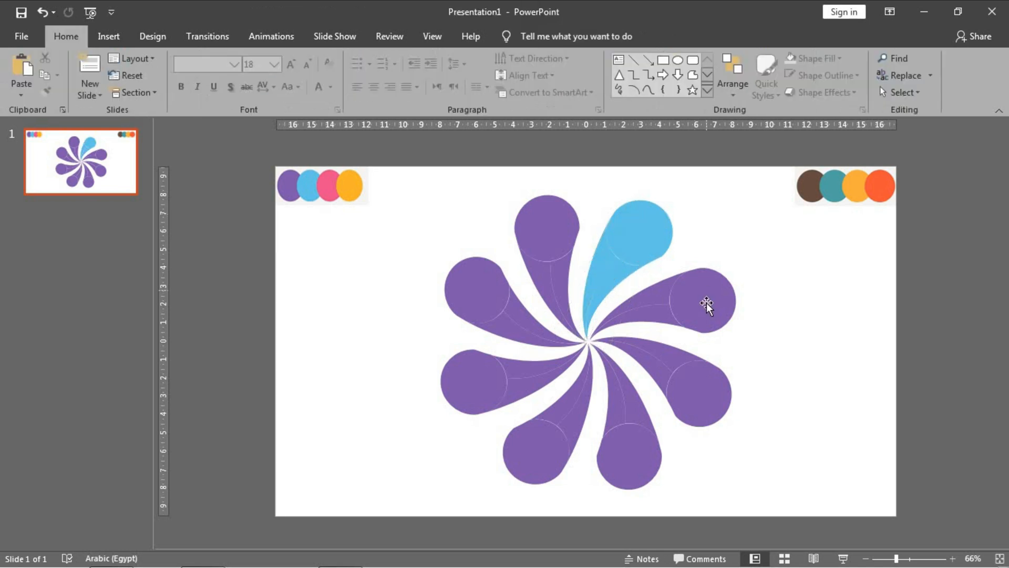
# Fill the circle and tail pieces of the next petal clockwise from the light blue one with the palette's pink.
pyautogui.click(703, 304)
pyautogui.keyDown('shift'); pyautogui.click(652, 315); pyautogui.keyUp('shift')
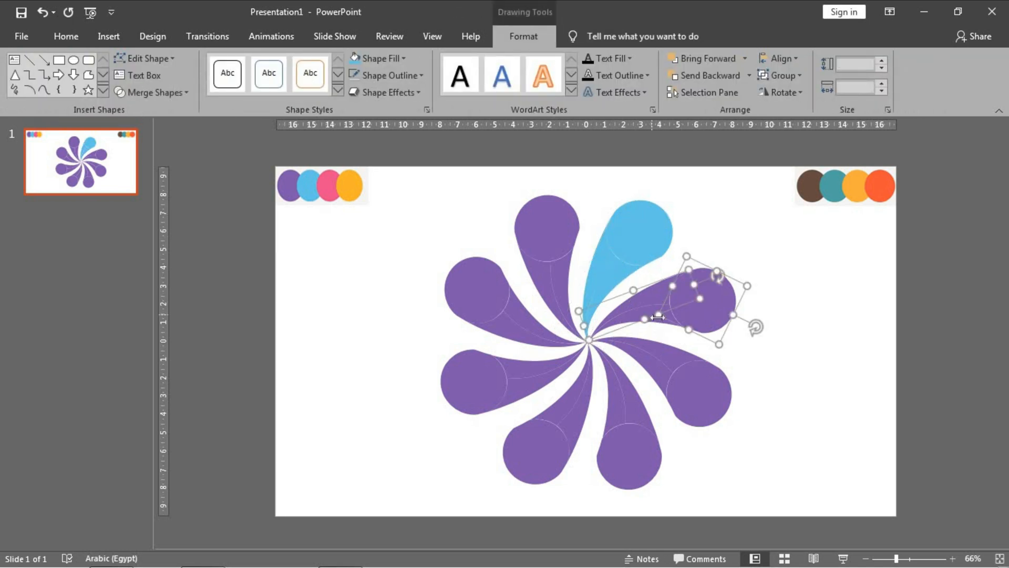
pyautogui.keyDown('ctrl'); pyautogui.click(663, 321); pyautogui.keyUp('ctrl')
pyautogui.click(375, 58)
pyautogui.click(381, 227)
pyautogui.click(330, 185)
# Fill all pieces of the petal below the pink one with the palette's yellow-orange.
pyautogui.click(696, 391)
pyautogui.keyDown('ctrl'); pyautogui.click(660, 368); pyautogui.keyUp('ctrl')
pyautogui.keyDown('ctrl'); pyautogui.click(660, 382); pyautogui.keyUp('ctrl')
pyautogui.click(383, 58)
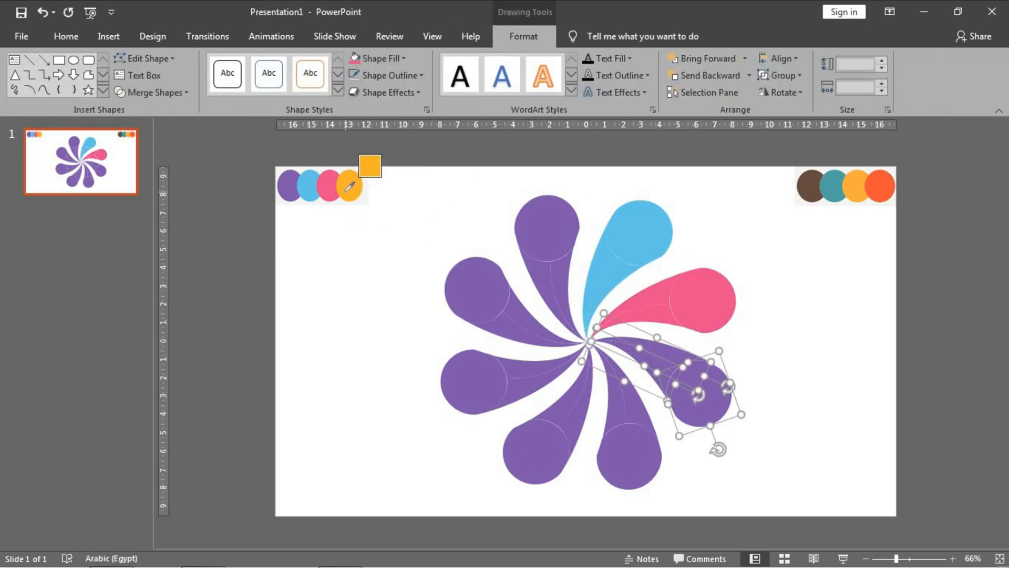
# Fill the lower-right petal next to the yellow one with the brown sampled from the second palette.
pyautogui.click(404, 59)
pyautogui.click(410, 255)
pyautogui.click(811, 185)
# Fill the lower-left petal next to the brown one with the teal sampled from the second palette.
pyautogui.click(576, 399)
pyautogui.click(403, 59)
pyautogui.click(419, 256)
pyautogui.click(835, 185)
# Fill the petal above the teal one with the orange-red sampled from the second palette.
pyautogui.click(528, 368)
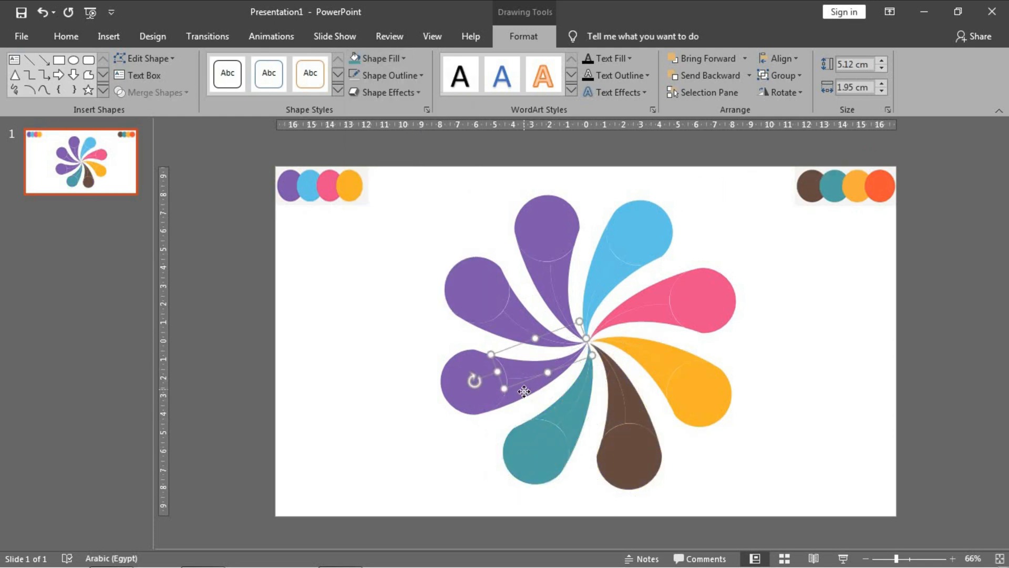
pyautogui.click(403, 59)
pyautogui.click(410, 255)
pyautogui.click(878, 185)
# Fill all pieces of the petal between the orange-red and purple ones with standard green.
pyautogui.click(529, 335)
pyautogui.click(404, 59)
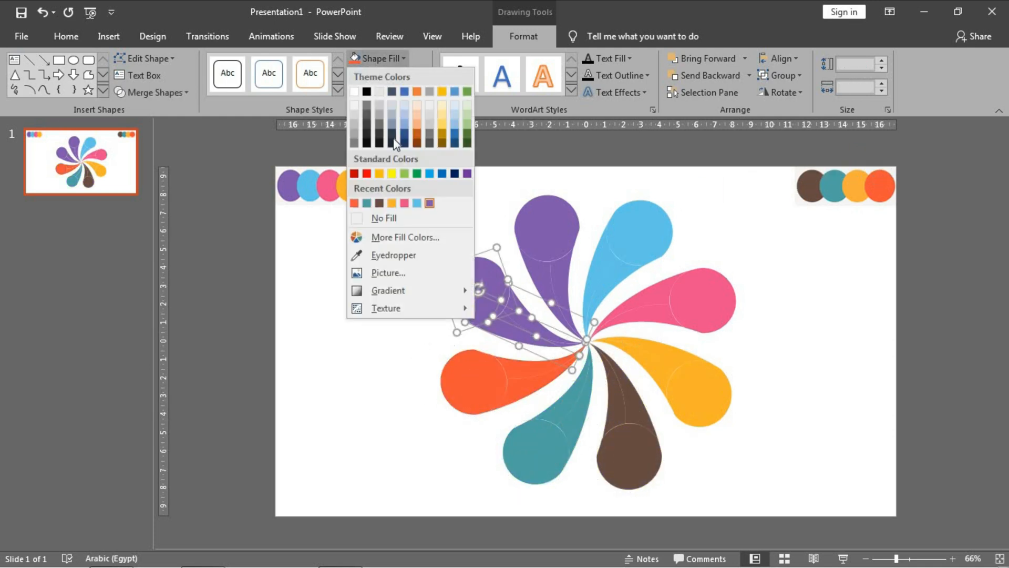
pyautogui.click(417, 174)
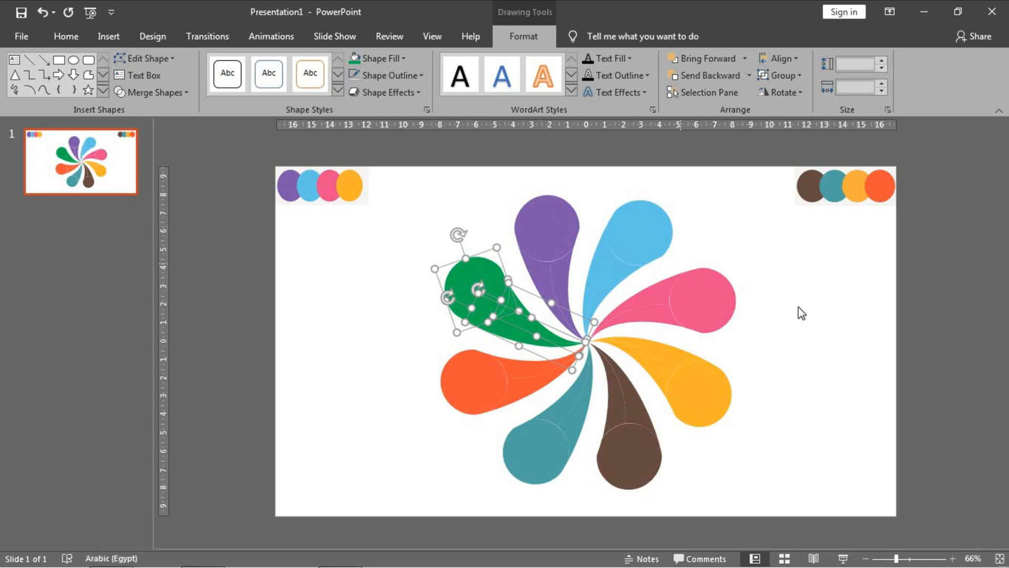
pyautogui.click(800, 313)
# Recolor the circle of the purple petal with a much darker custom shade of purple.
pyautogui.click(557, 234)
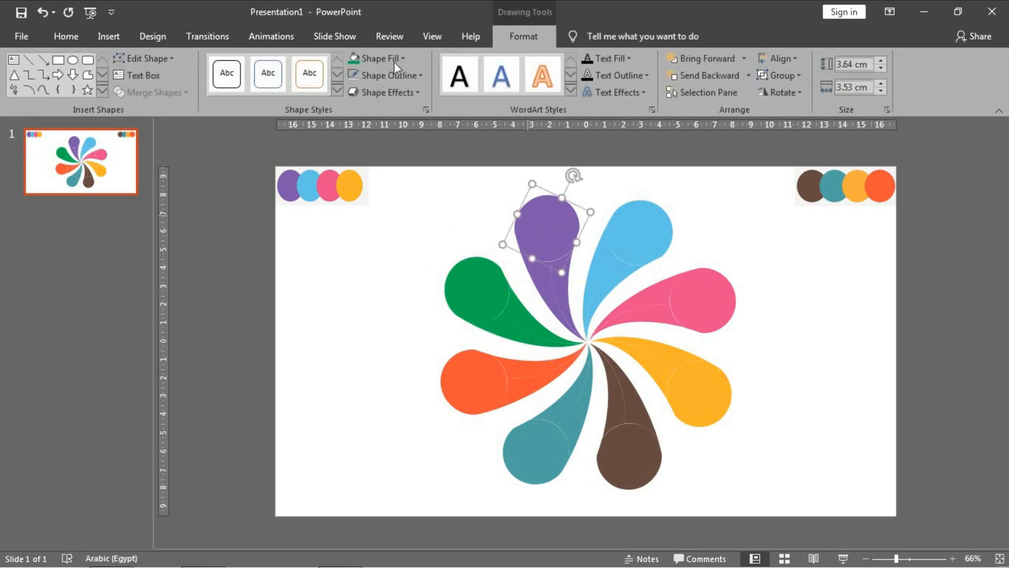
pyautogui.click(389, 59)
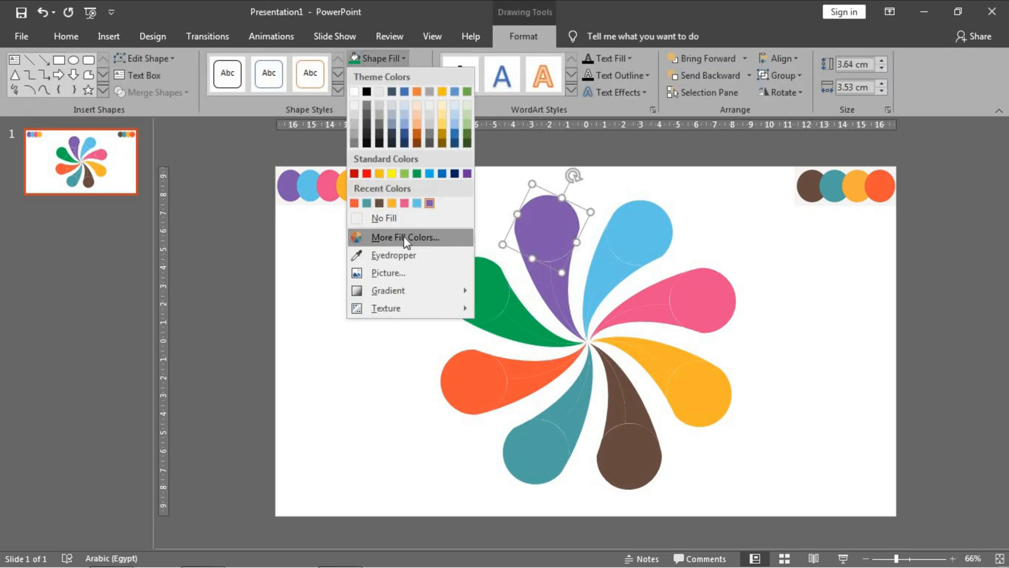
pyautogui.click(405, 237)
pyautogui.moveTo(486, 138); pyautogui.dragTo(269, 74)
pyautogui.moveTo(330, 179); pyautogui.dragTo(331, 196)
pyautogui.click(370, 95)
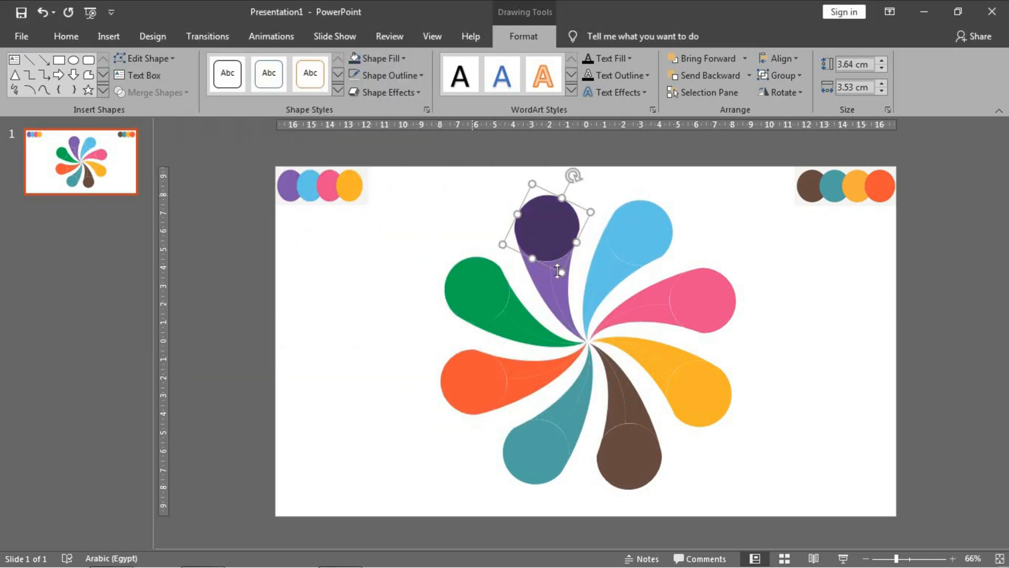
# Recolor the right tail piece of the purple petal with a darker custom purple, RGB 103, 70, 148.
pyautogui.click(566, 289)
pyautogui.click(387, 56)
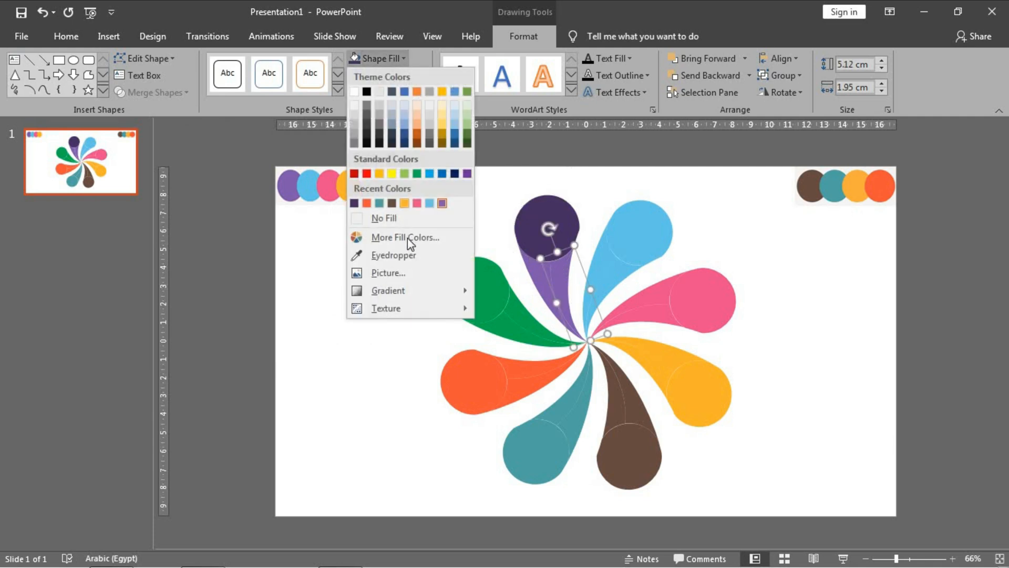
pyautogui.click(393, 236)
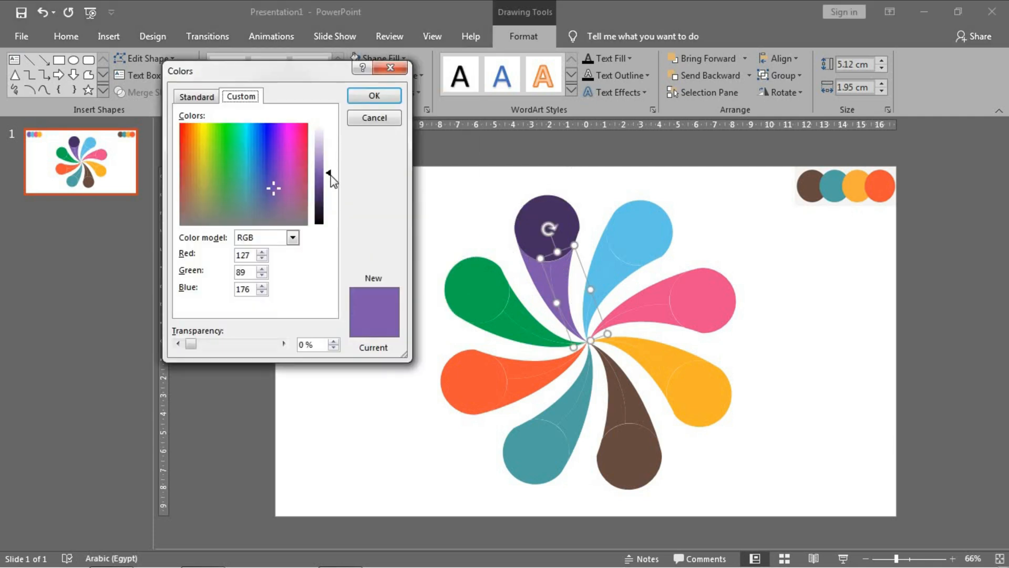
pyautogui.moveTo(330, 174); pyautogui.dragTo(332, 184)
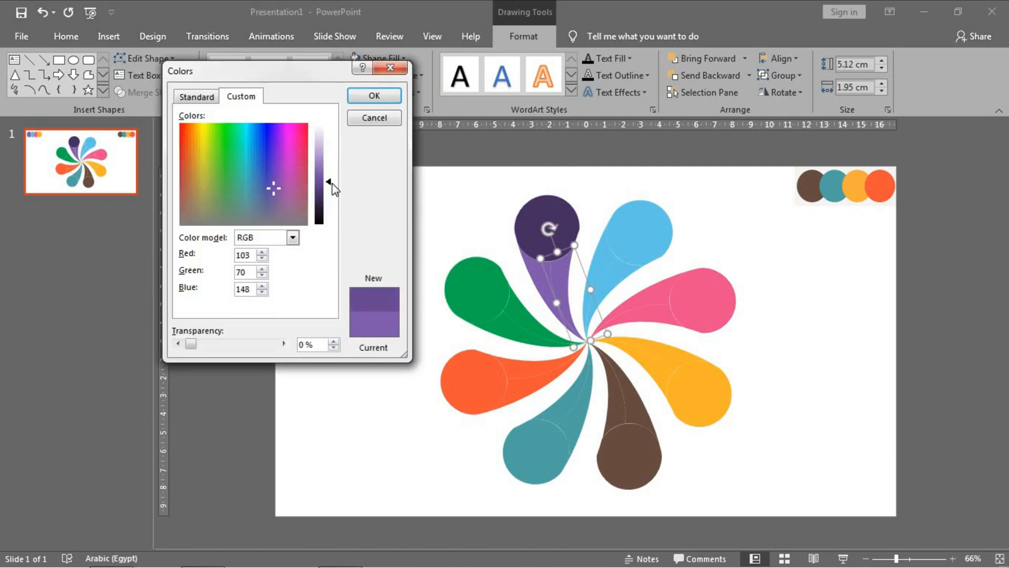
pyautogui.click(373, 98)
pyautogui.click(417, 228)
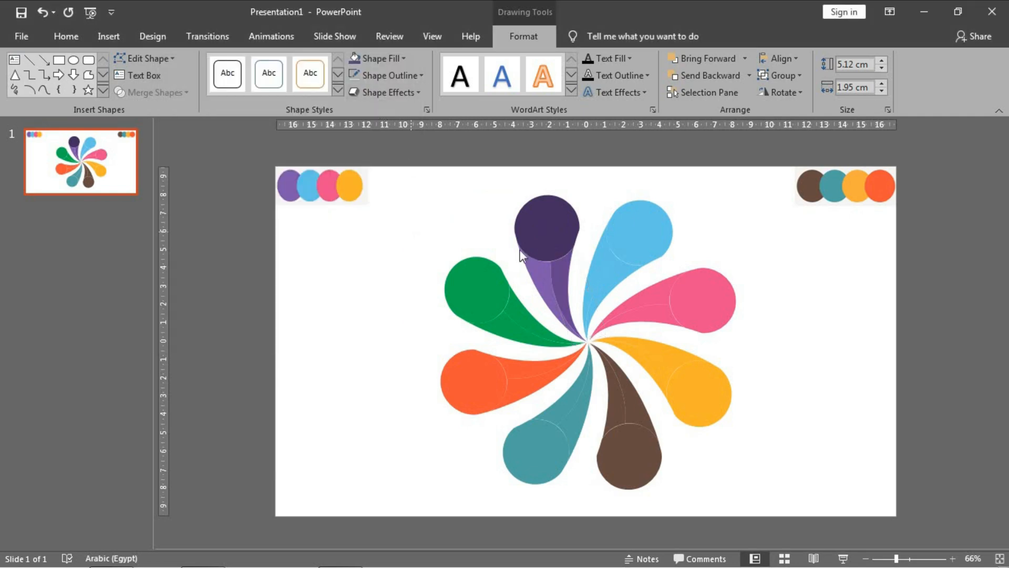
# Darken the light blue petal's circle and its right tail piece with custom deeper blues, the circle being darkest.
pyautogui.click(646, 243)
pyautogui.click(383, 58)
pyautogui.click(403, 236)
pyautogui.click(374, 97)
pyautogui.click(616, 281)
pyautogui.click(383, 59)
pyautogui.moveTo(331, 174); pyautogui.dragTo(329, 207)
pyautogui.click(402, 235)
pyautogui.click(374, 97)
# Darken the pink petal's circle and its lower tail piece with custom deeper pinks, the circle being darkest.
pyautogui.click(703, 301)
pyautogui.click(383, 59)
pyautogui.click(402, 236)
pyautogui.click(370, 96)
pyautogui.click(657, 314)
pyautogui.click(383, 59)
pyautogui.click(371, 96)
# Darken the yellow petal's circle and its lower tail piece with custom deeper yellows, the circle being darkest.
pyautogui.click(700, 391)
pyautogui.click(382, 58)
pyautogui.click(402, 236)
pyautogui.click(371, 96)
pyautogui.click(653, 365)
pyautogui.click(383, 58)
pyautogui.click(370, 95)
# Darken the brown petal's circle and its left tail piece with custom deeper browns, the circle being darkest.
pyautogui.click(629, 457)
pyautogui.click(400, 59)
pyautogui.click(402, 236)
pyautogui.click(371, 96)
pyautogui.click(616, 402)
pyautogui.click(401, 59)
pyautogui.click(371, 96)
pyautogui.click(700, 473)
# Darken the teal petal's circle and its left tail piece with custom deeper teals, the circle being darkest.
pyautogui.click(535, 451)
pyautogui.click(400, 59)
pyautogui.click(402, 235)
pyautogui.click(372, 96)
pyautogui.click(371, 96)
# Darken the orange-red petal's circle and its upper tail piece with custom deeper reds, the circle being darkest.
pyautogui.click(473, 382)
pyautogui.click(400, 59)
pyautogui.click(394, 236)
pyautogui.click(371, 97)
pyautogui.click(525, 369)
pyautogui.click(370, 95)
# Darken the green petal's circle and its upper tail piece with custom deeper greens, the circle being darkest.
pyautogui.click(477, 290)
pyautogui.click(401, 58)
pyautogui.click(398, 236)
pyautogui.click(371, 96)
pyautogui.click(529, 313)
pyautogui.click(399, 59)
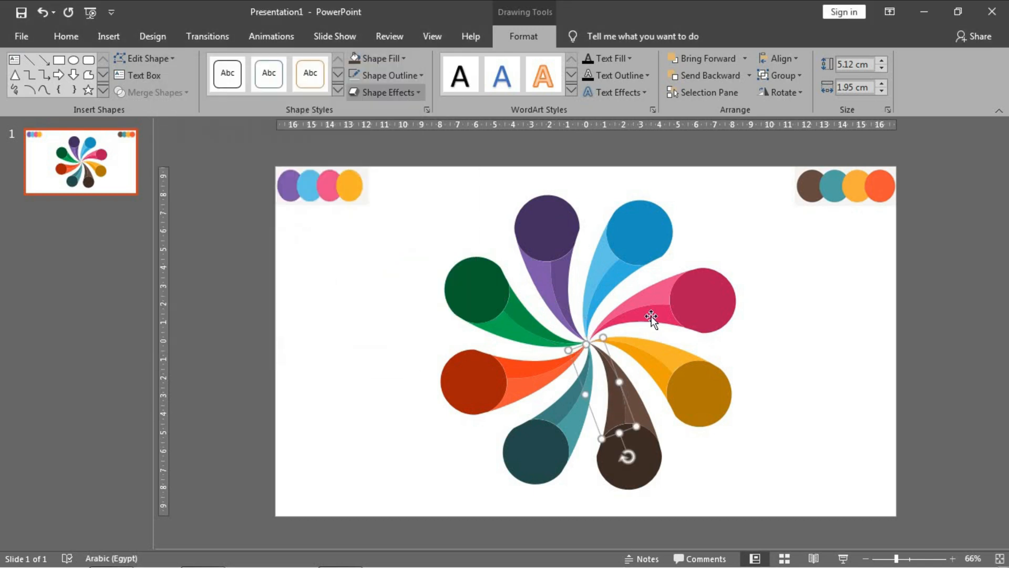
pyautogui.press('Escape')
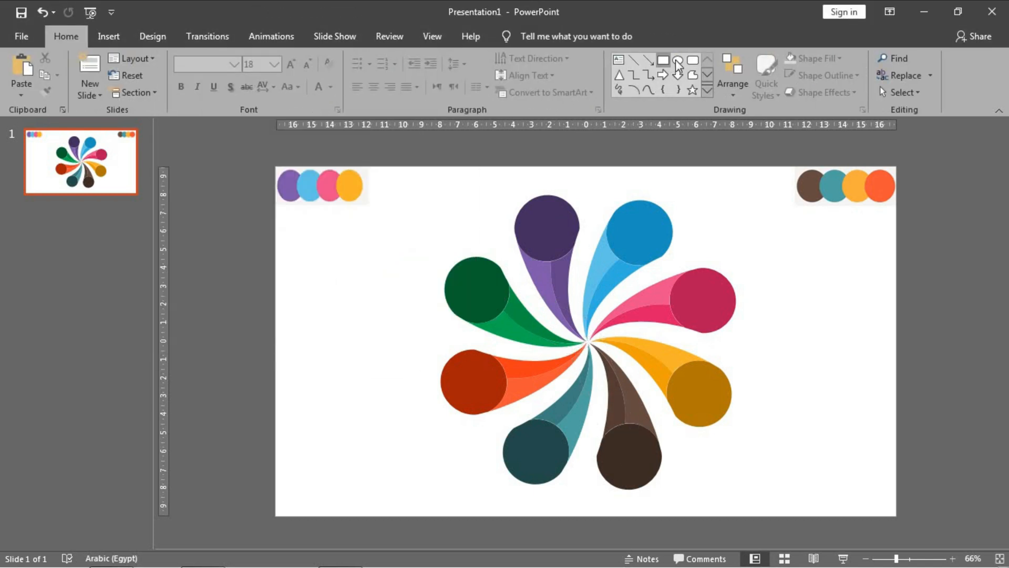
# Draw a circle about 2.85 cm in diameter overlapping the dark blue circle.
pyautogui.click(677, 61)
pyautogui.moveTo(699, 191); pyautogui.dragTo(647, 244)
pyautogui.click(523, 36)
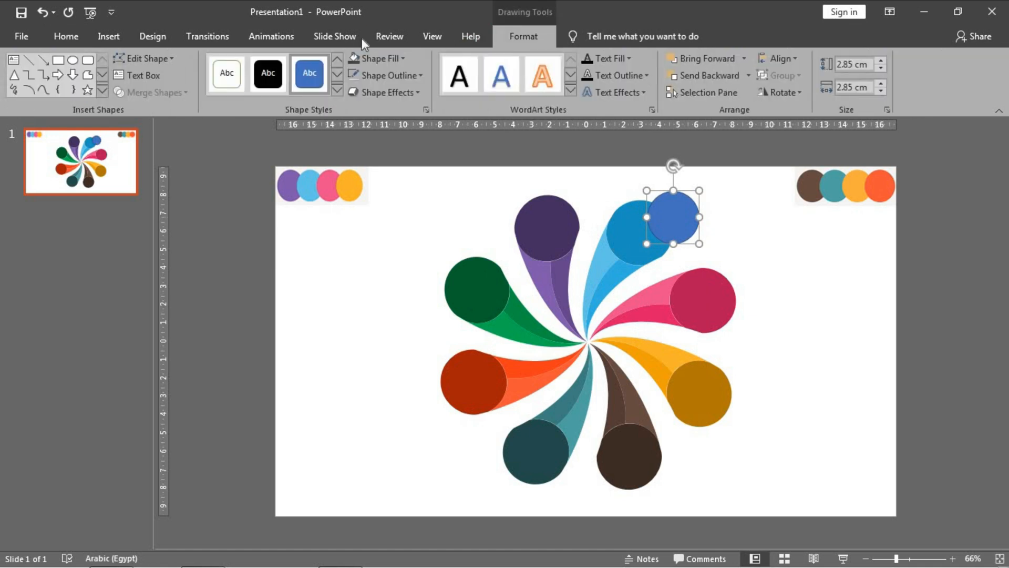
# Give the new circle a white fill and no outline.
pyautogui.click(389, 57)
pyautogui.click(390, 58)
pyautogui.click(389, 58)
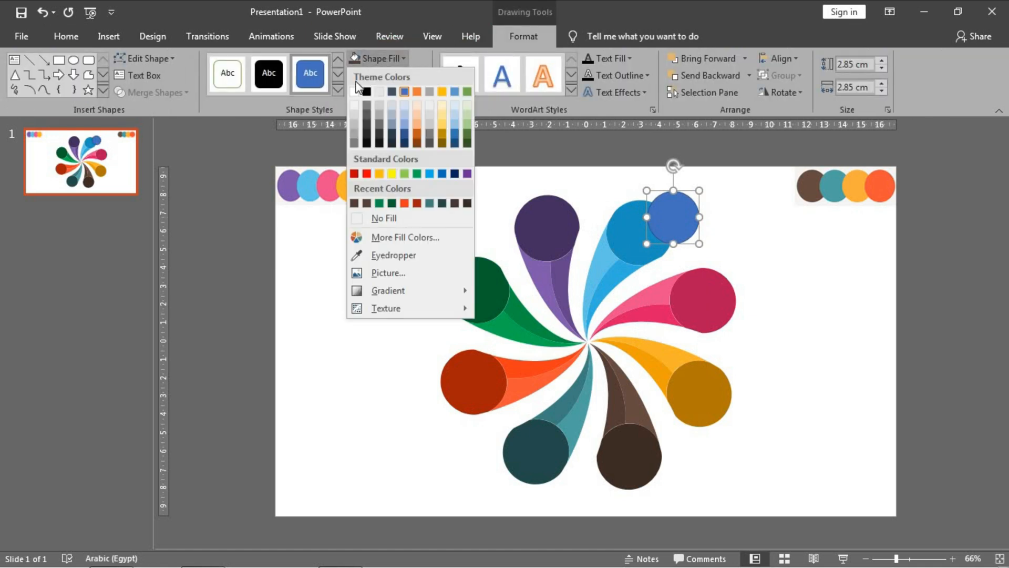
pyautogui.click(355, 92)
pyautogui.click(391, 74)
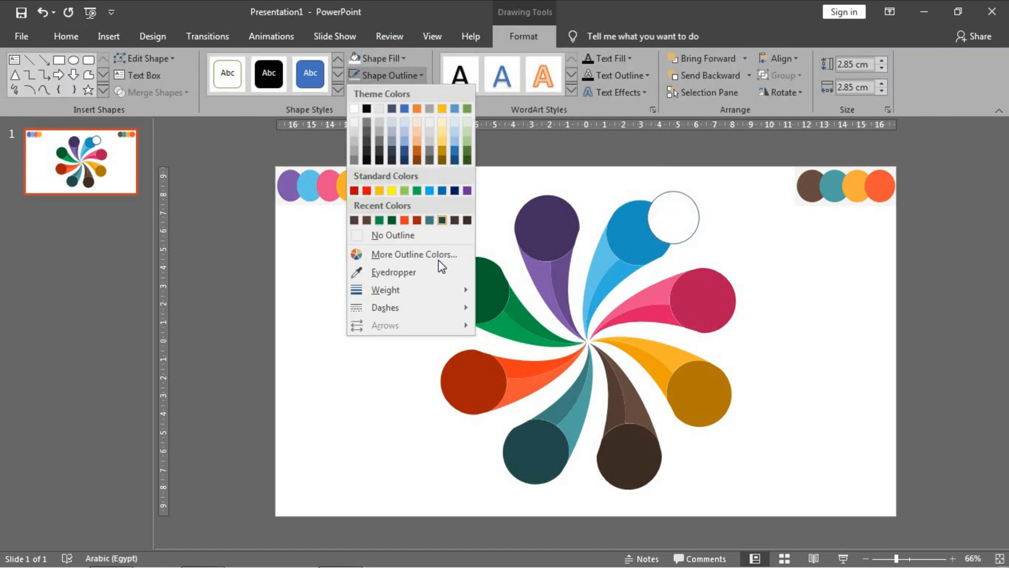
pyautogui.click(433, 236)
# Size the white circle to 2.8 cm and center it inside the dark blue circle as a ring.
pyautogui.moveTo(680, 218); pyautogui.dragTo(634, 223)
pyautogui.scroll(5, 714, 231)
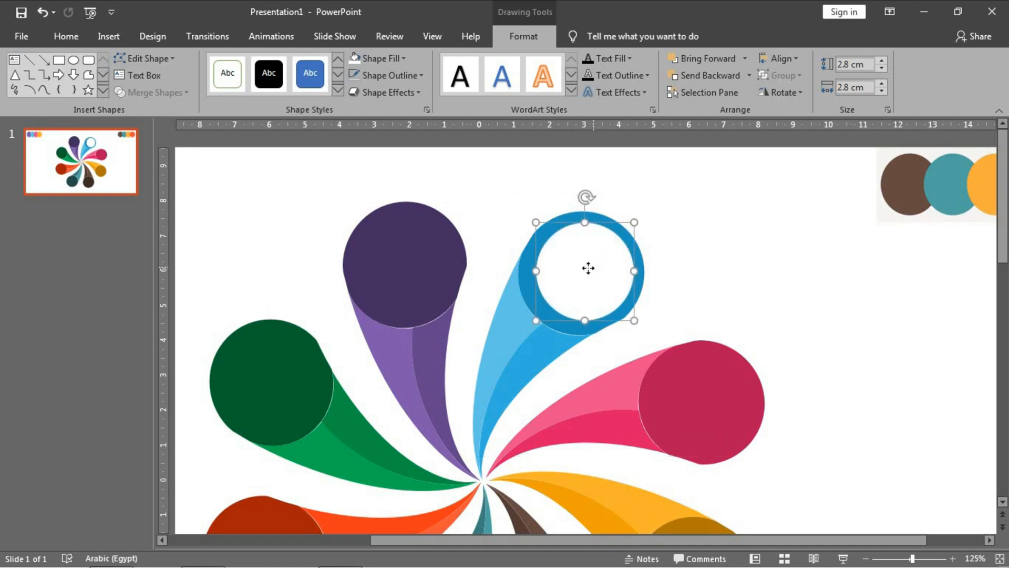
pyautogui.moveTo(588, 268); pyautogui.dragTo(589, 269)
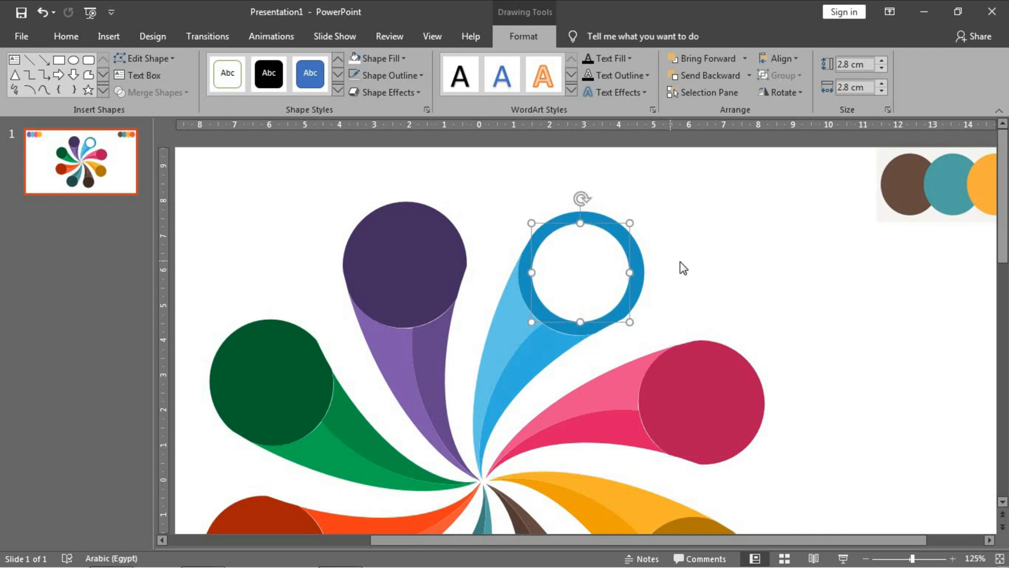
pyautogui.scroll(-6, 681, 261)
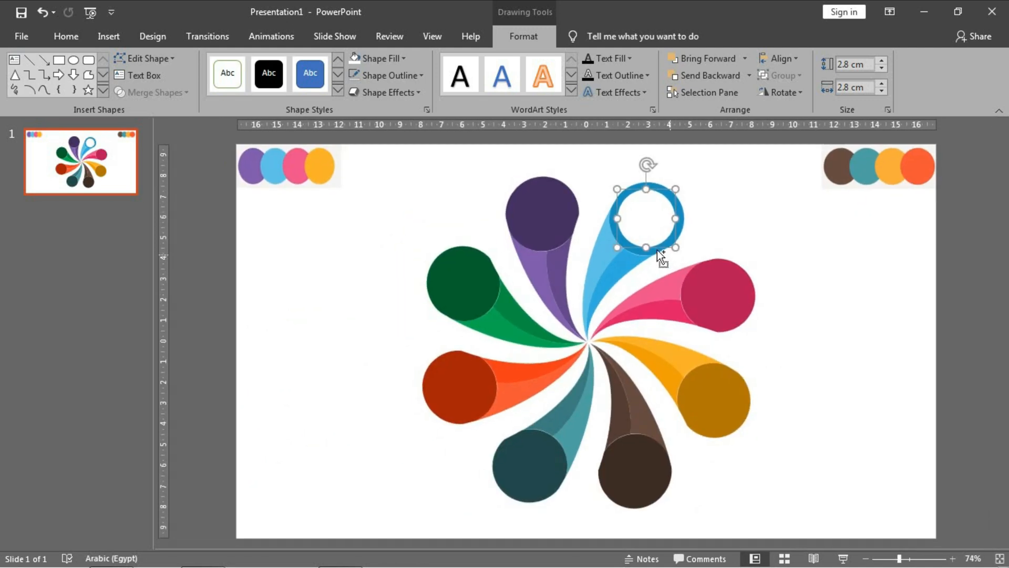
# Duplicate the white circle repeatedly, offsetting the copies diagonally down toward the pink petal.
pyautogui.hotkey('ctrl', 'd')
pyautogui.press('Right')
pyautogui.press('Right')
pyautogui.press('Right')
pyautogui.press('Right')
pyautogui.press('Right')
pyautogui.press('Right')
pyautogui.press('Right')
pyautogui.press('Right')
pyautogui.press('Down')
pyautogui.press('Down')
pyautogui.press('Down')
pyautogui.press('Down')
pyautogui.press('Down')
pyautogui.press('Down')
pyautogui.press('Down')
pyautogui.press('Down')
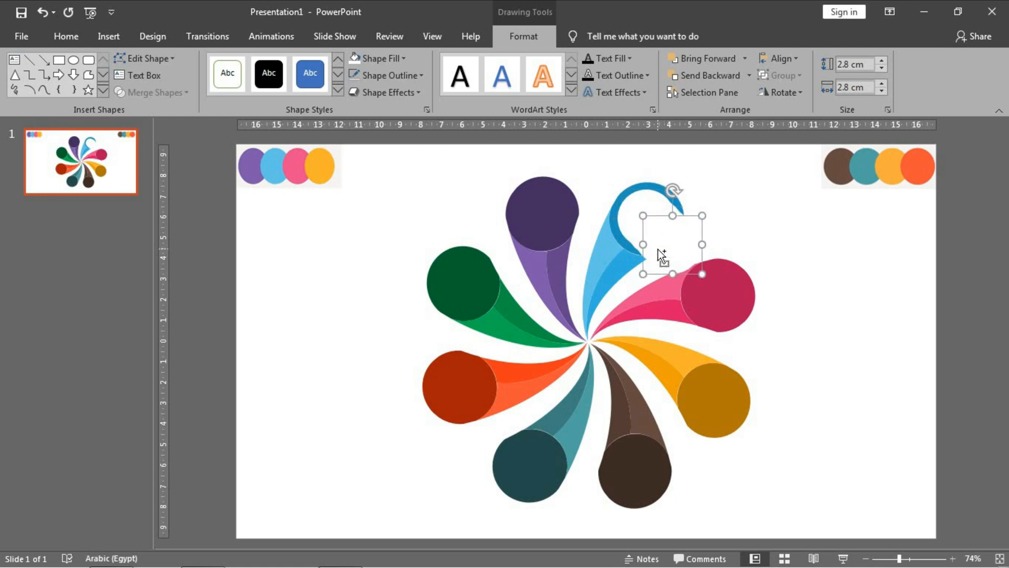
pyautogui.press('Right')
pyautogui.press('Right')
pyautogui.press('Right')
pyautogui.press('Right')
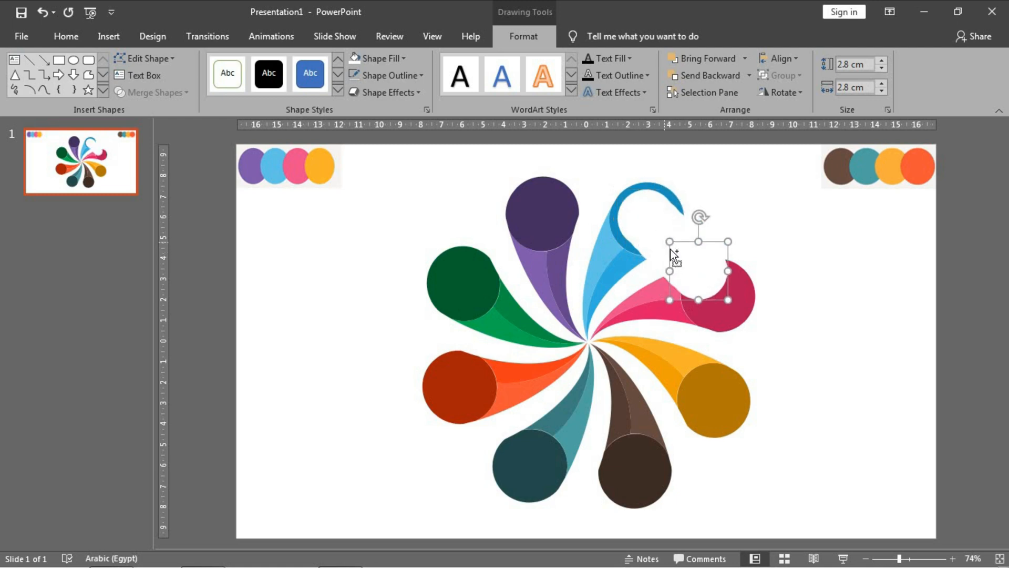
pyautogui.press('Down')
pyautogui.press('Down')
pyautogui.press('Down')
pyautogui.press('Down')
# Move the white circle copies onto the dark heads of the purple, green, orange, teal, brown, yellow and pink petals.
pyautogui.moveTo(704, 283); pyautogui.dragTo(538, 217)
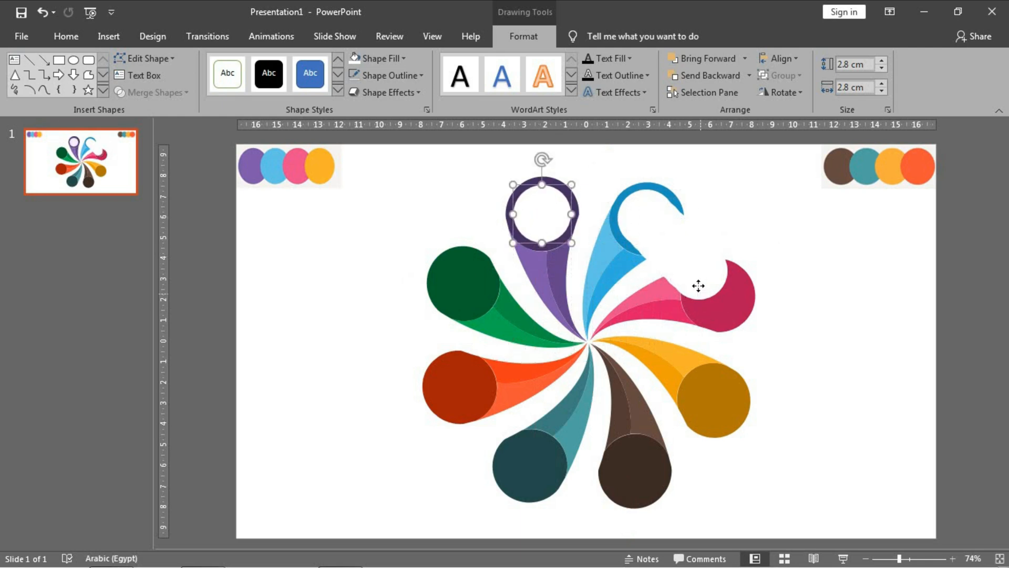
pyautogui.moveTo(697, 285); pyautogui.dragTo(461, 296)
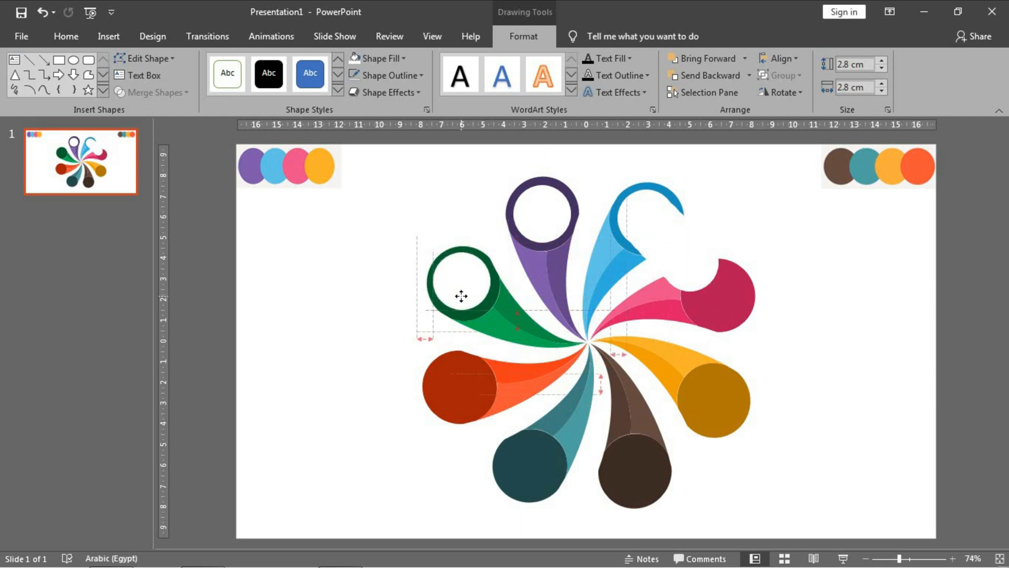
pyautogui.moveTo(700, 273); pyautogui.dragTo(463, 391)
pyautogui.moveTo(666, 309); pyautogui.dragTo(528, 477)
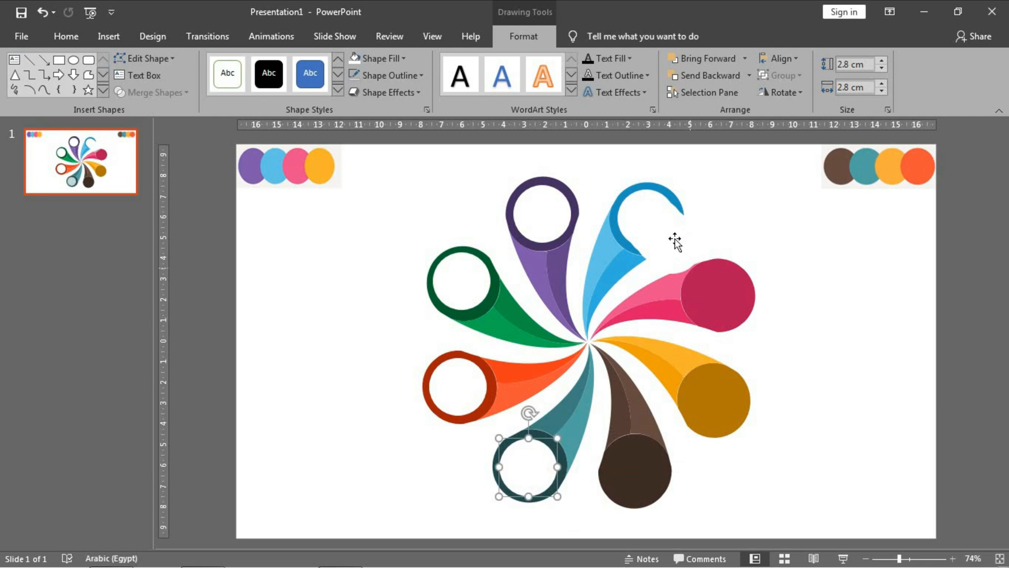
pyautogui.moveTo(675, 242); pyautogui.dragTo(725, 300)
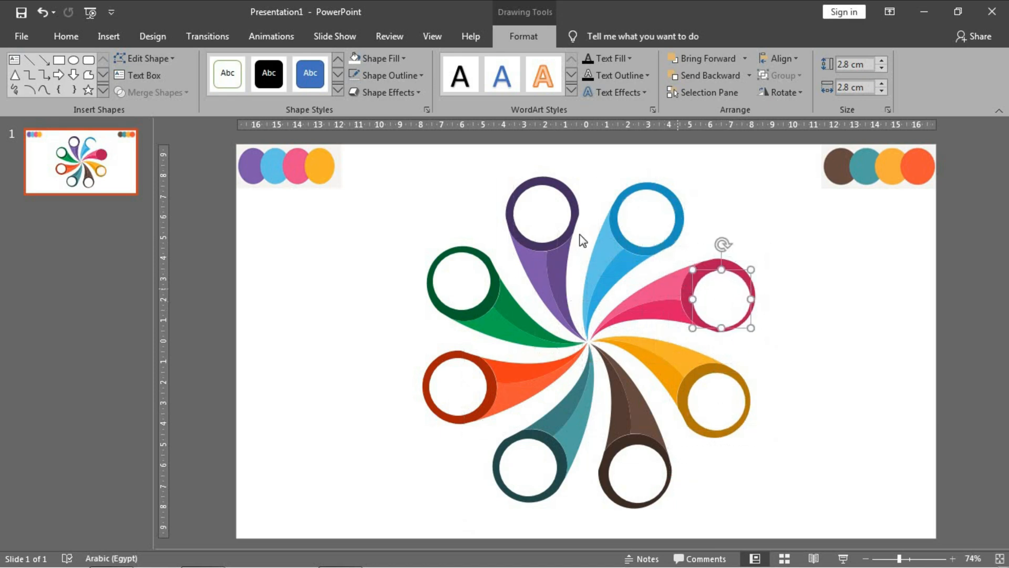
# Align the white circle with the purple petal's dark head, using Align Center and Align Middle.
pyautogui.click(575, 201)
pyautogui.keyDown('shift'); pyautogui.click(575, 200); pyautogui.keyUp('shift')
pyautogui.click(781, 58)
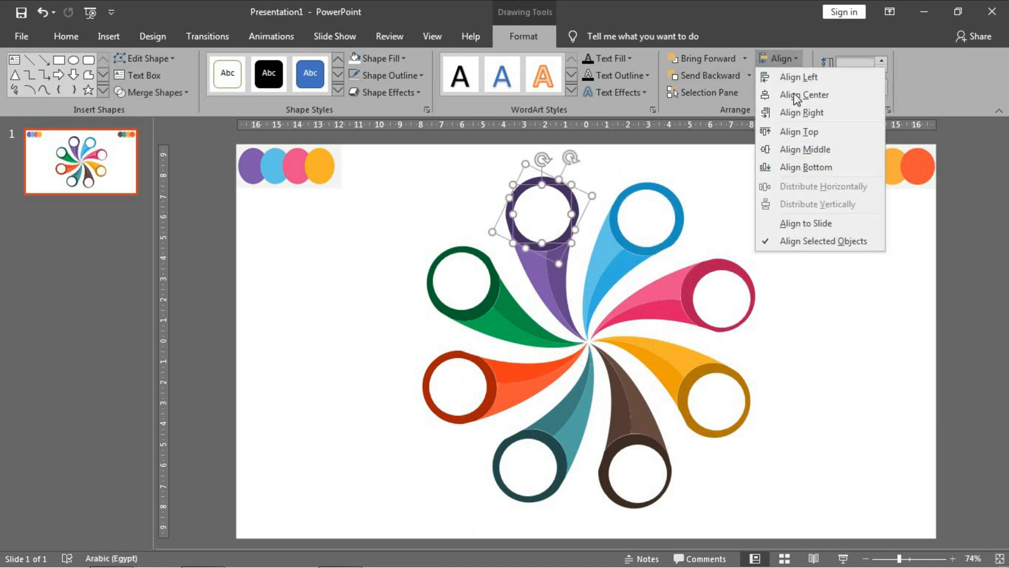
pyautogui.click(801, 95)
pyautogui.click(781, 58)
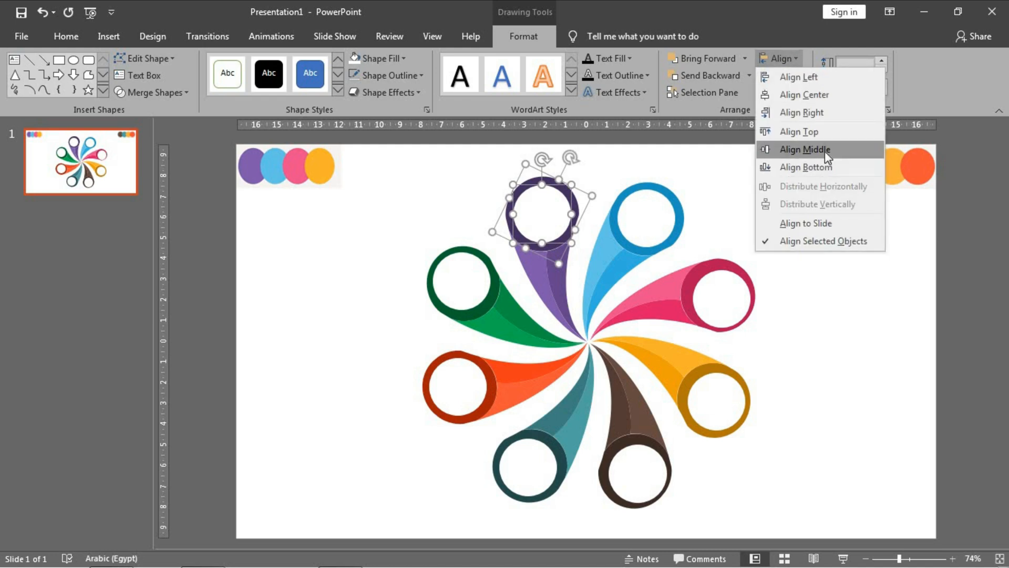
pyautogui.click(824, 151)
# Align the white circle with the blue petal's dark head, both center and middle.
pyautogui.click(682, 219)
pyautogui.keyDown('shift'); pyautogui.click(683, 220); pyautogui.keyUp('shift')
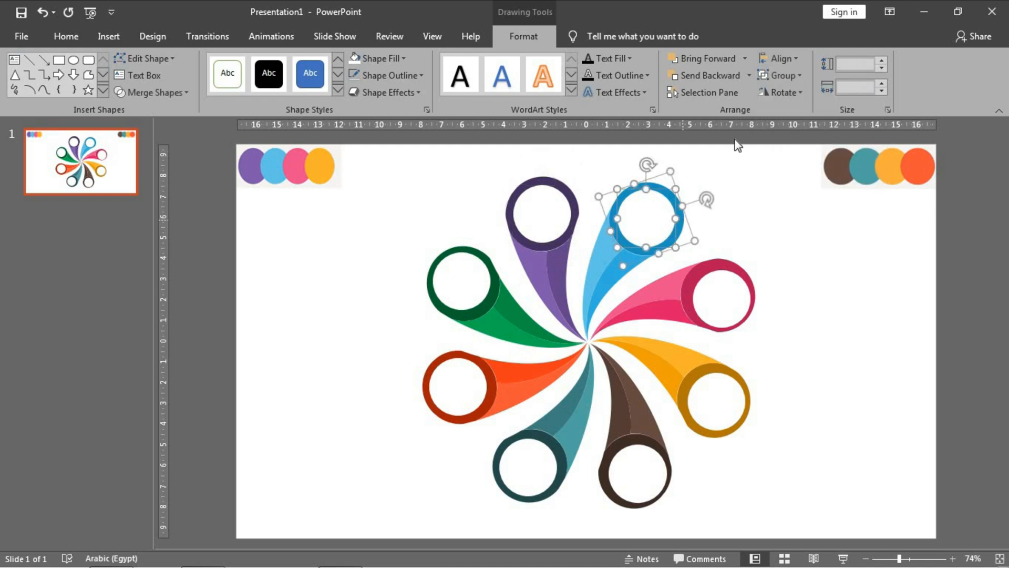
pyautogui.click(793, 58)
pyautogui.click(801, 94)
pyautogui.click(783, 58)
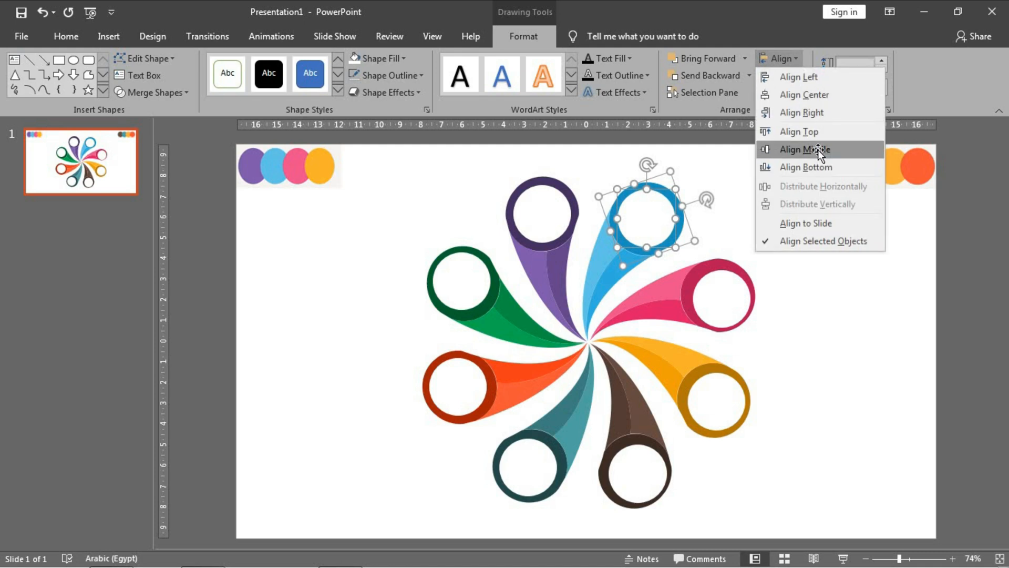
pyautogui.click(818, 149)
# Center the white circle horizontally and vertically on the pink petal's dark head.
pyautogui.click(702, 274)
pyautogui.keyDown('shift'); pyautogui.click(719, 293); pyautogui.keyUp('shift')
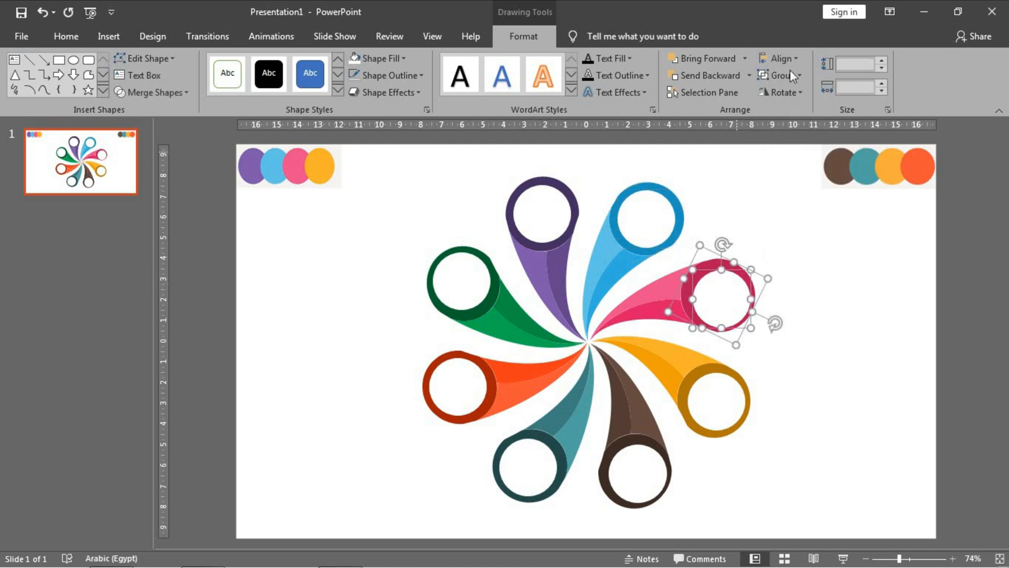
pyautogui.click(782, 58)
pyautogui.click(801, 95)
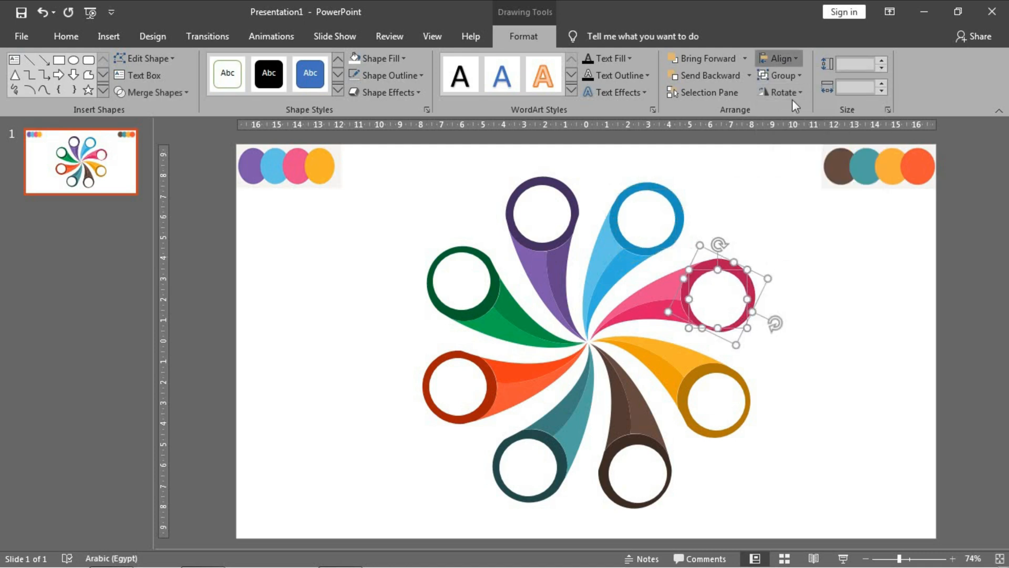
pyautogui.click(781, 58)
pyautogui.click(800, 149)
pyautogui.click(825, 276)
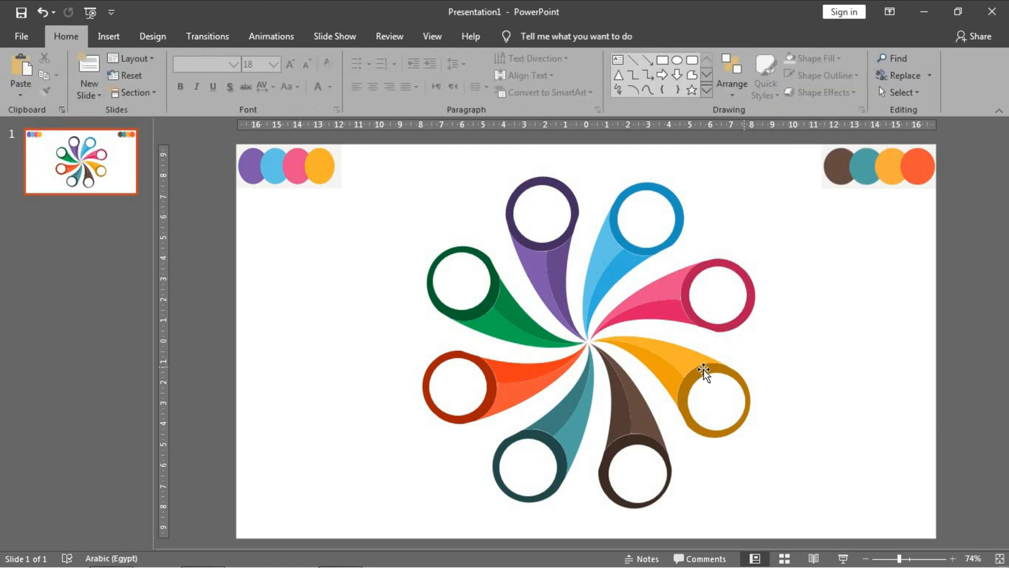
# Center the white circle horizontally and vertically on the yellow petal's dark head.
pyautogui.click(711, 398)
pyautogui.keyDown('shift'); pyautogui.click(711, 396); pyautogui.keyUp('shift')
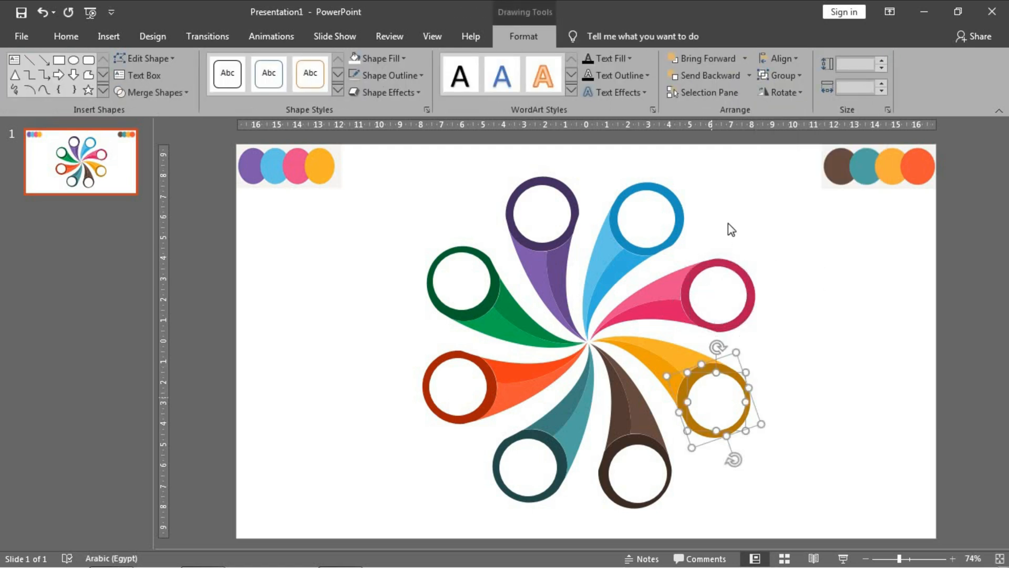
pyautogui.click(786, 60)
pyautogui.click(800, 92)
pyautogui.click(786, 59)
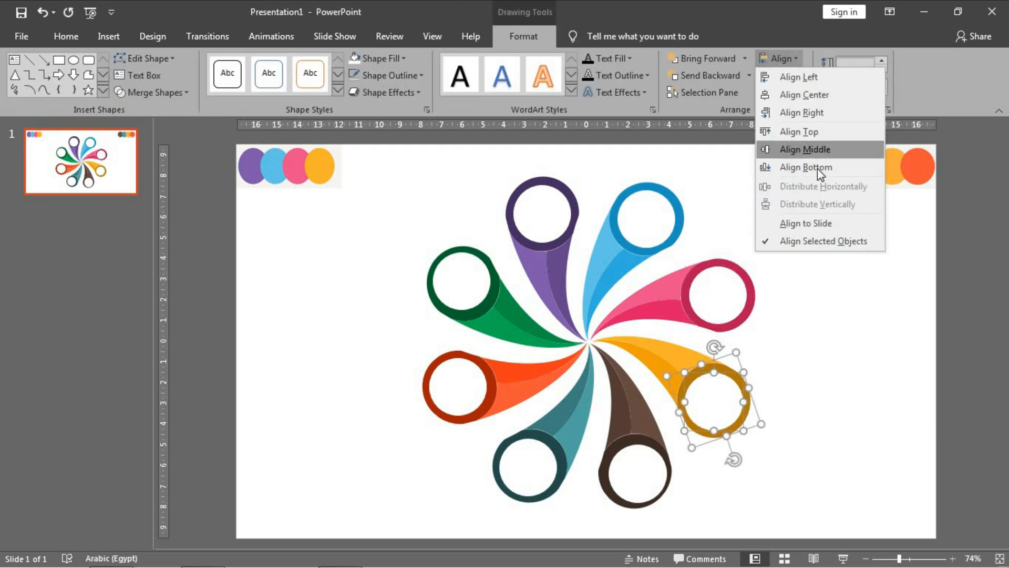
pyautogui.click(817, 151)
pyautogui.click(807, 288)
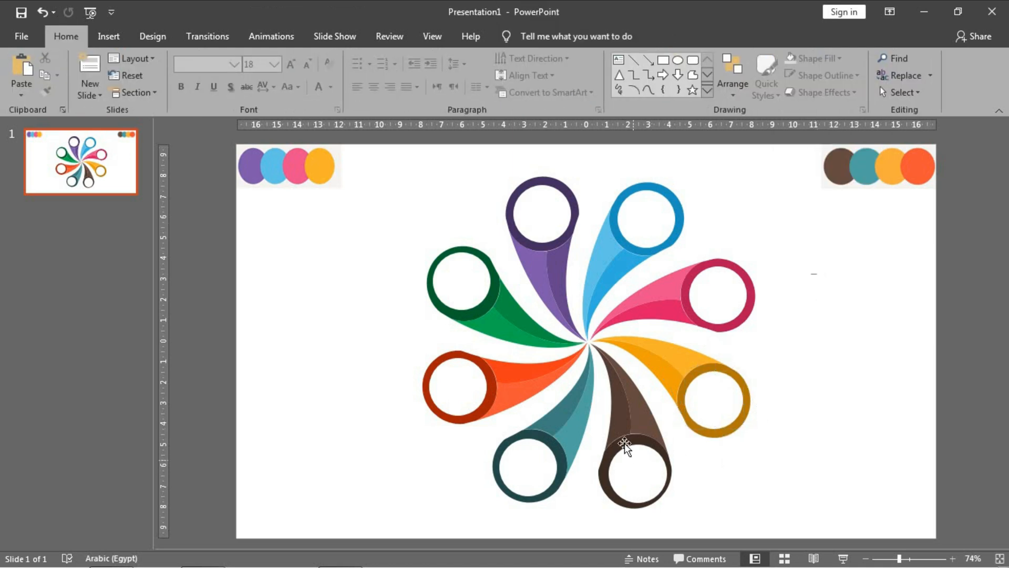
# Center the white circle horizontally and vertically on the brown petal's dark head.
pyautogui.click(625, 445)
pyautogui.keyDown('shift'); pyautogui.click(626, 462); pyautogui.keyUp('shift')
pyautogui.click(780, 59)
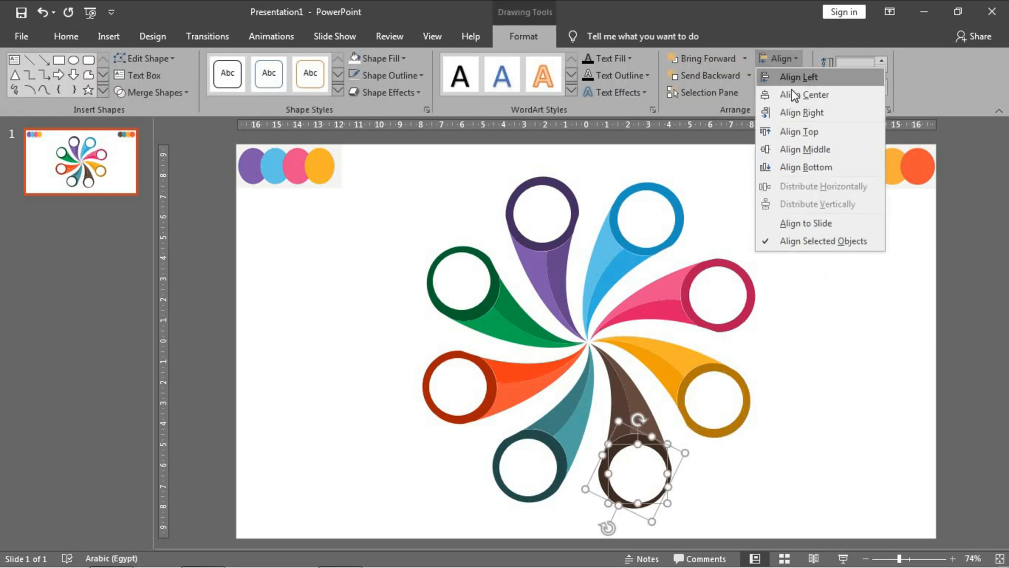
pyautogui.click(799, 95)
pyautogui.click(782, 59)
pyautogui.click(799, 150)
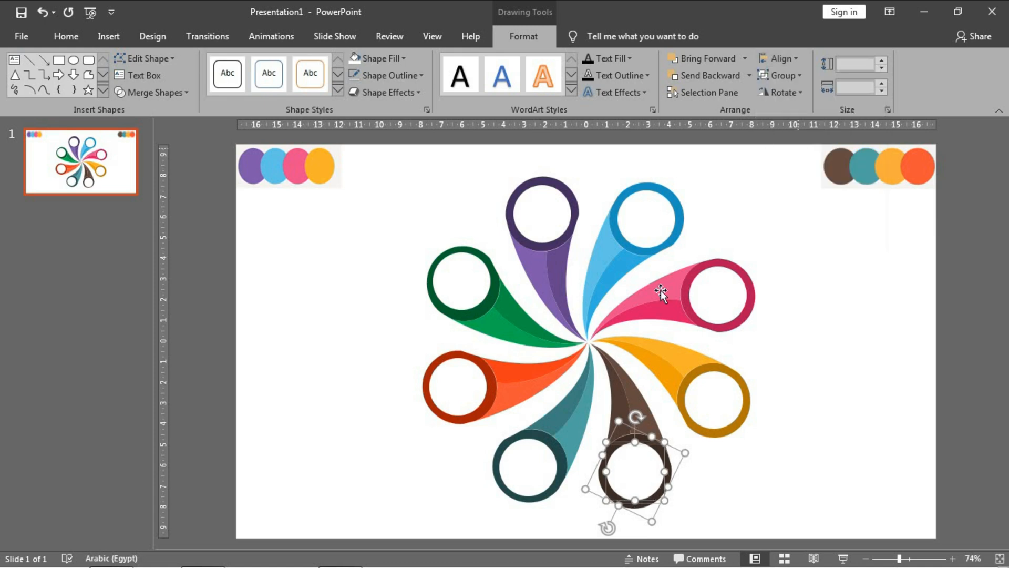
# Center the white circle horizontally and vertically on the teal petal's dark head.
pyautogui.click(549, 441)
pyautogui.keyDown('shift'); pyautogui.click(539, 455); pyautogui.keyUp('shift')
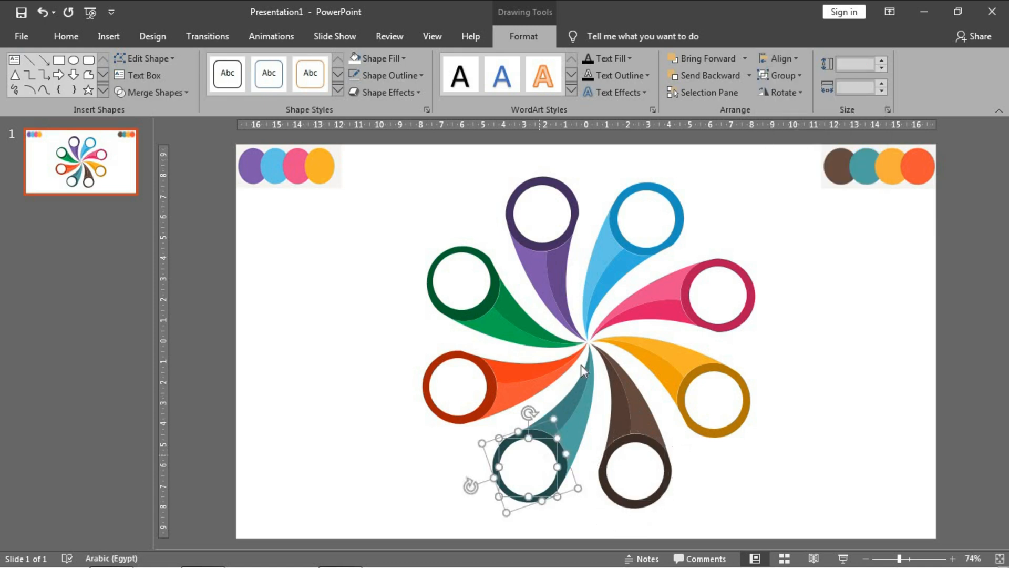
pyautogui.click(781, 59)
pyautogui.click(799, 95)
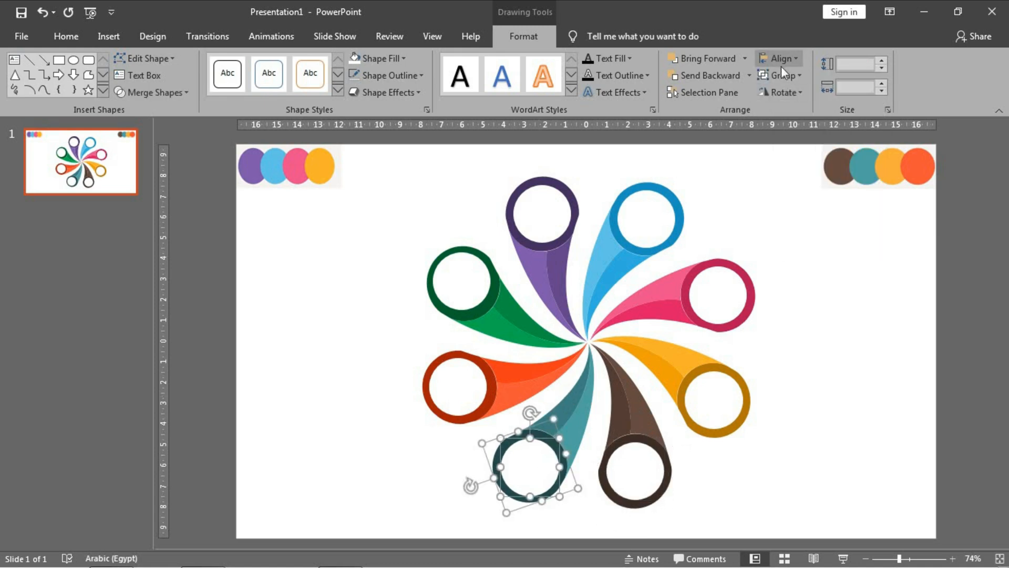
pyautogui.click(781, 59)
pyautogui.click(804, 149)
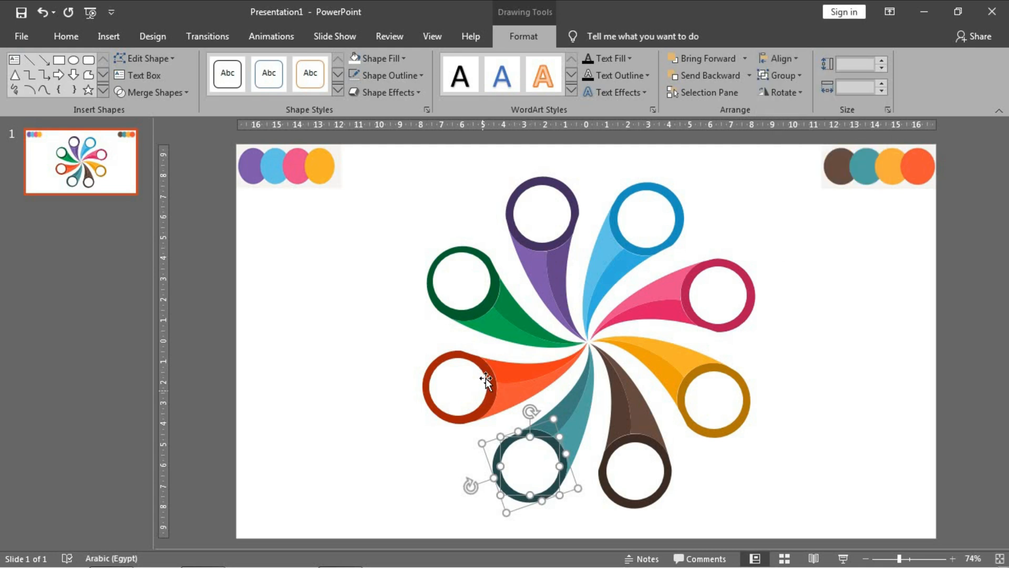
# Center the white circle horizontally and vertically on the orange petal's dark head.
pyautogui.click(487, 374)
pyautogui.keyDown('shift'); pyautogui.click(471, 377); pyautogui.keyUp('shift')
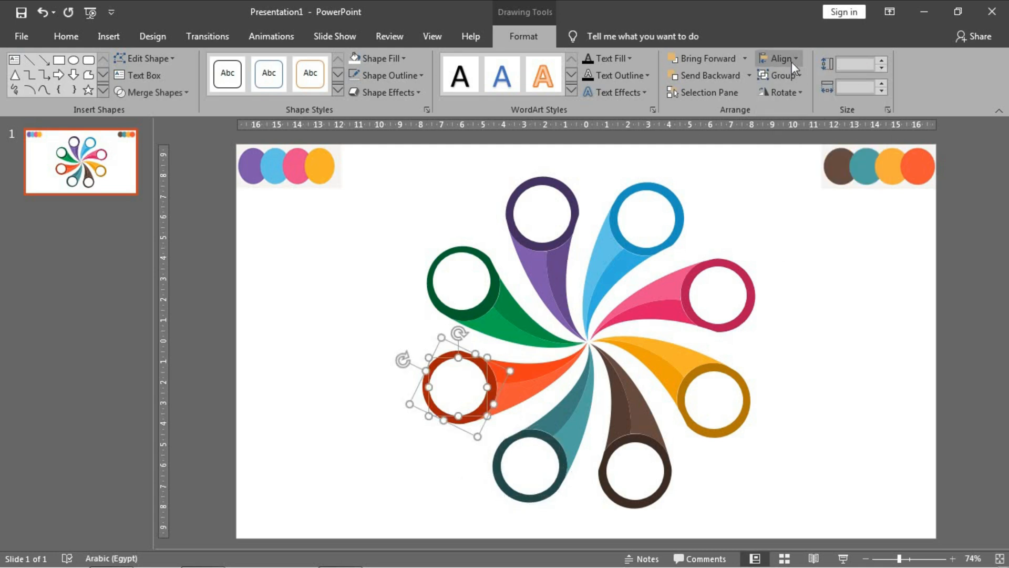
pyautogui.click(792, 61)
pyautogui.click(801, 97)
pyautogui.click(783, 59)
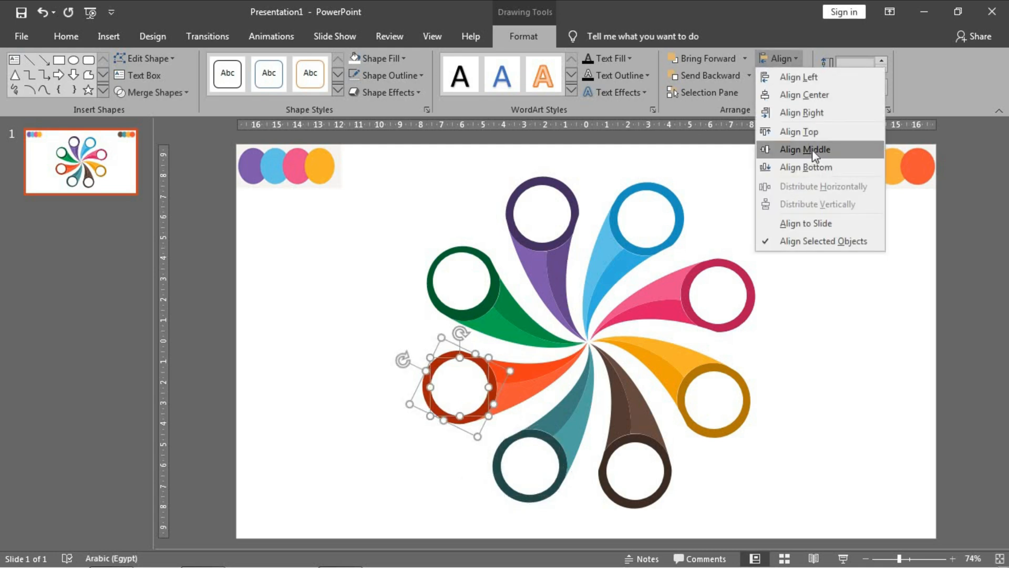
pyautogui.click(812, 150)
# Center the white circle horizontally and vertically on the green petal's dark head.
pyautogui.click(477, 291)
pyautogui.click(604, 214)
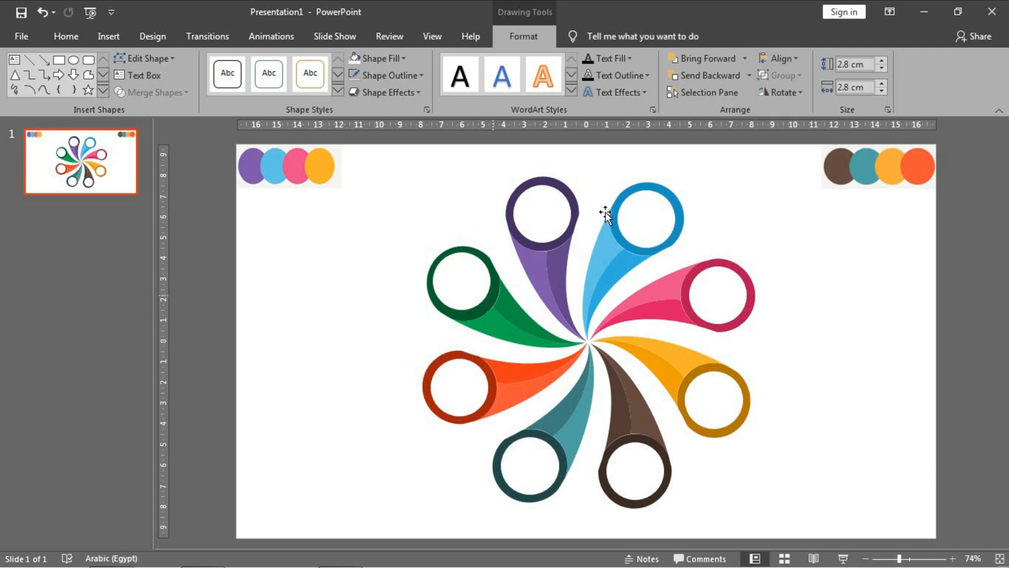
pyautogui.click(477, 293)
pyautogui.click(492, 286)
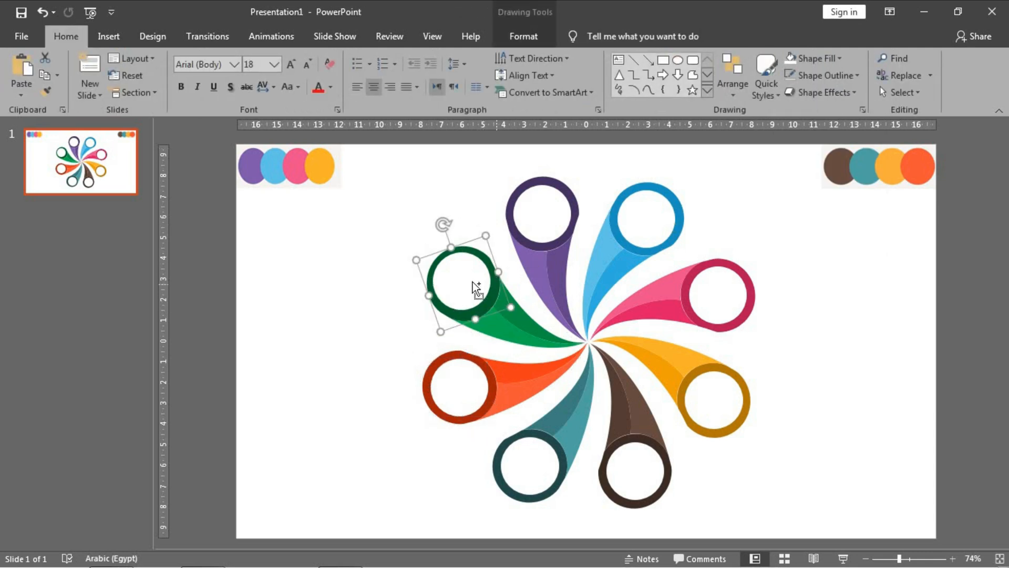
pyautogui.keyDown('shift'); pyautogui.click(473, 286); pyautogui.keyUp('shift')
pyautogui.click(525, 36)
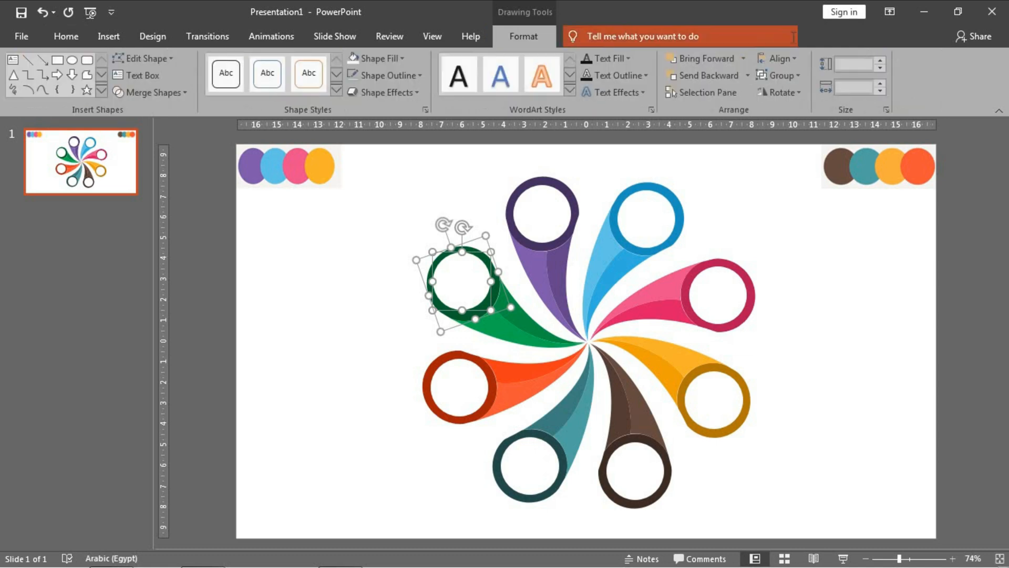
pyautogui.click(783, 58)
pyautogui.click(801, 92)
pyautogui.click(781, 59)
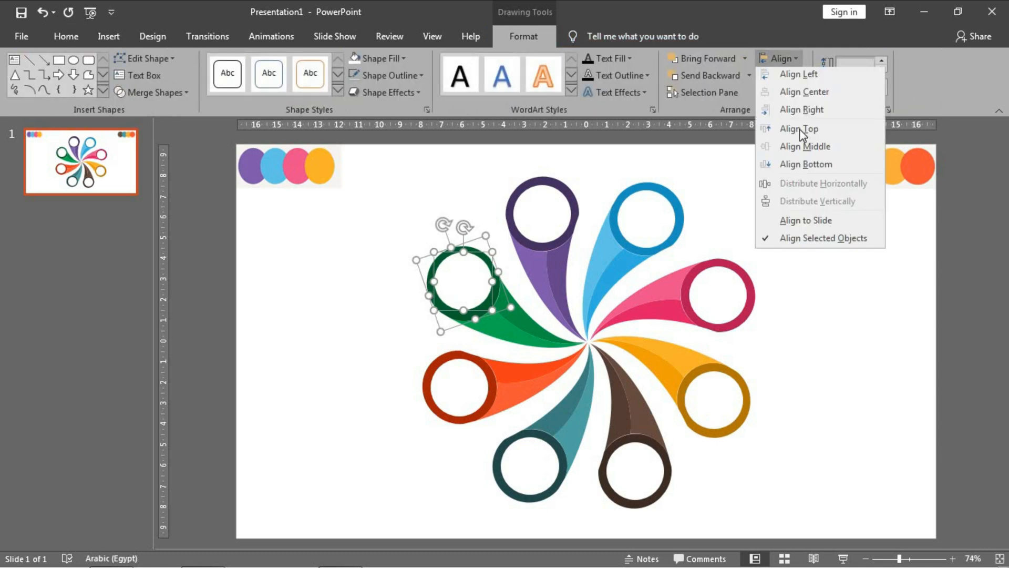
pyautogui.click(807, 147)
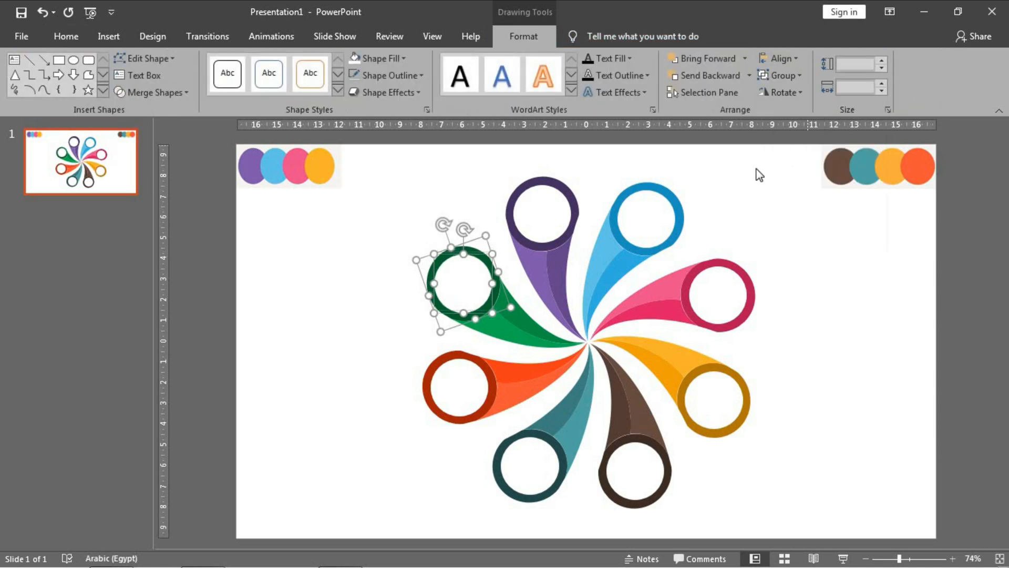
pyautogui.click(594, 191)
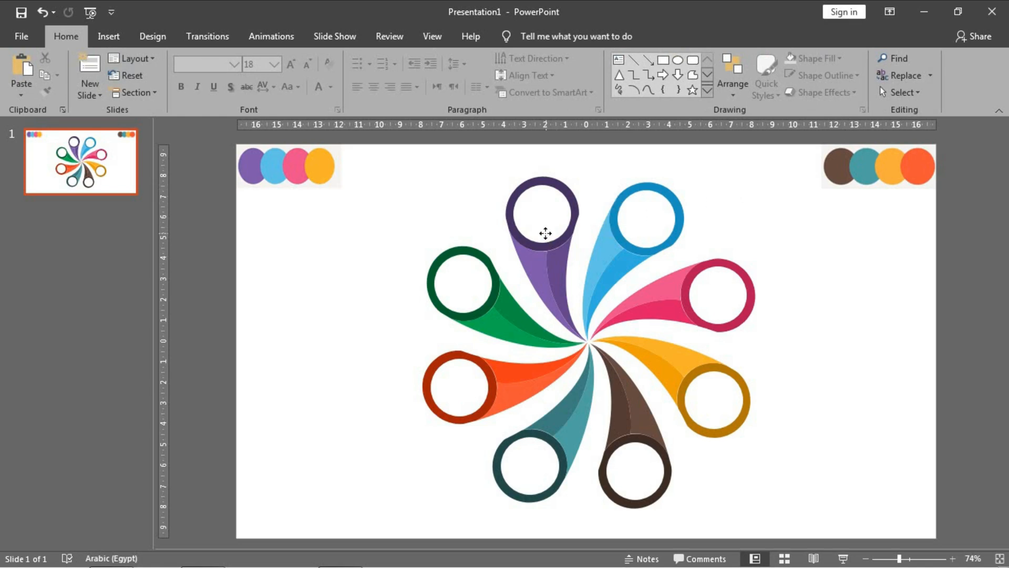
# Group the purple petal's two body shapes, dark head and white circle into one object.
pyautogui.click(546, 233)
pyautogui.click(466, 224)
pyautogui.click(535, 281)
pyautogui.click(557, 260)
pyautogui.click(536, 274)
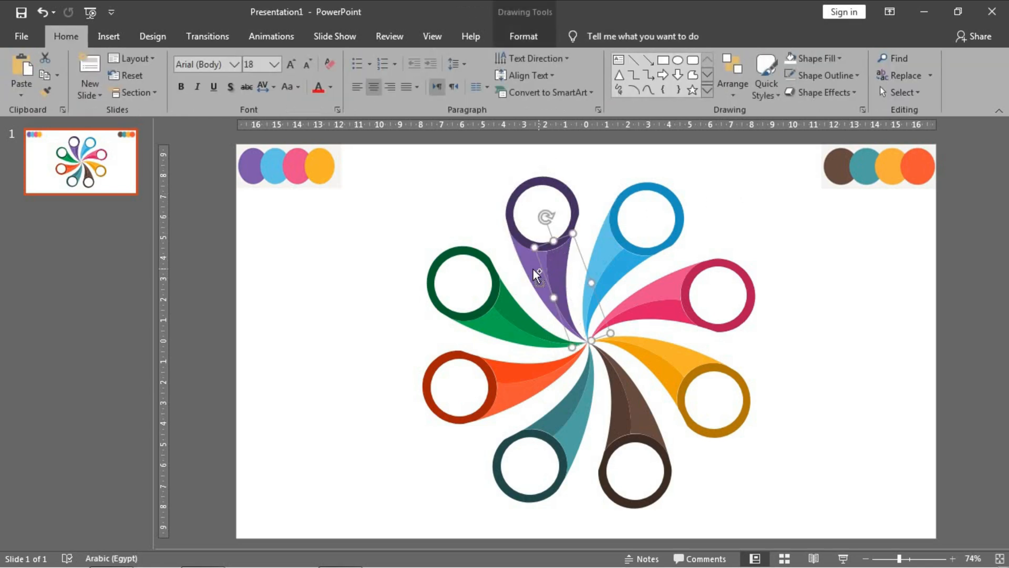
pyautogui.keyDown('shift'); pyautogui.click(572, 207); pyautogui.keyUp('shift')
pyautogui.keyDown('shift'); pyautogui.click(576, 210); pyautogui.keyUp('shift')
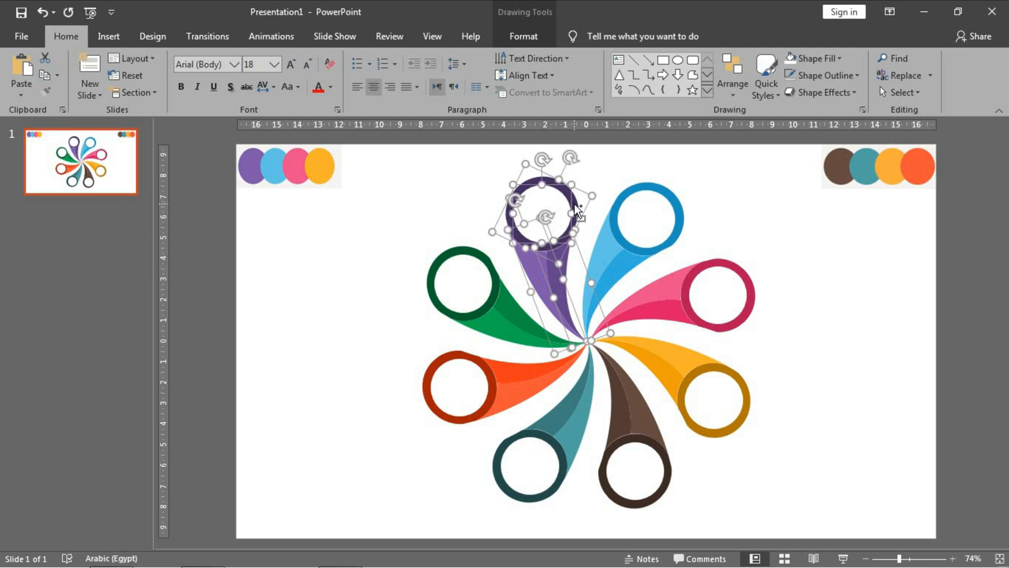
pyautogui.click(525, 37)
pyautogui.click(781, 75)
pyautogui.click(787, 88)
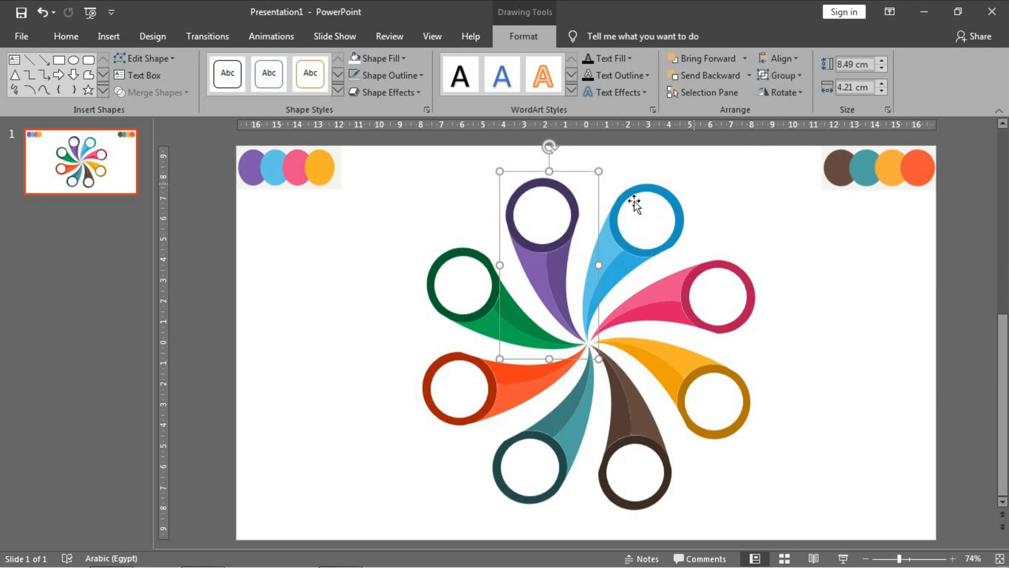
# Group the blue petal's light and dark body shapes with its head and white circle.
pyautogui.click(634, 189)
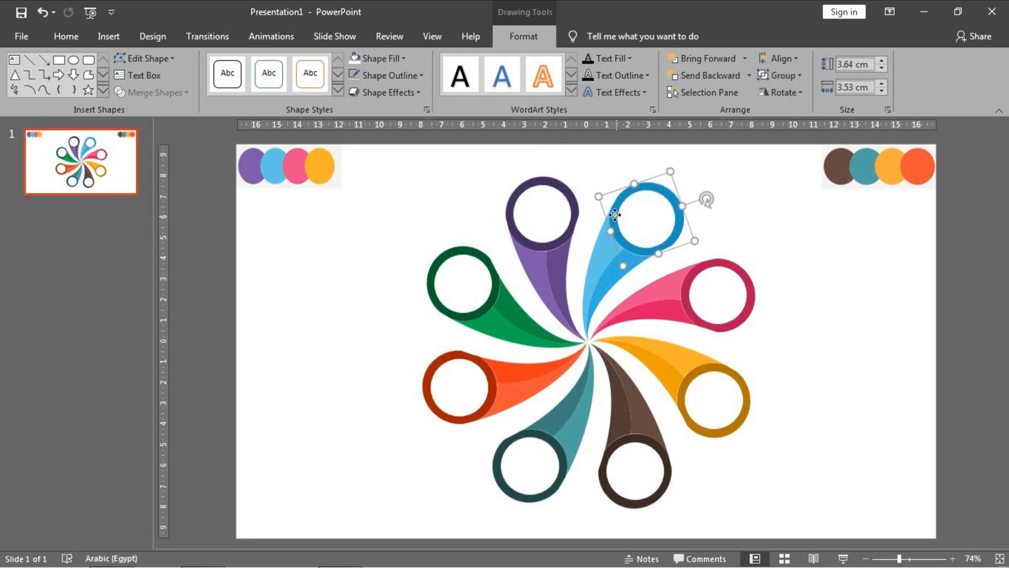
pyautogui.keyDown('shift'); pyautogui.click(615, 229); pyautogui.keyUp('shift')
pyautogui.keyDown('shift'); pyautogui.click(617, 224); pyautogui.keyUp('shift')
pyautogui.keyDown('shift'); pyautogui.click(649, 226); pyautogui.keyUp('shift')
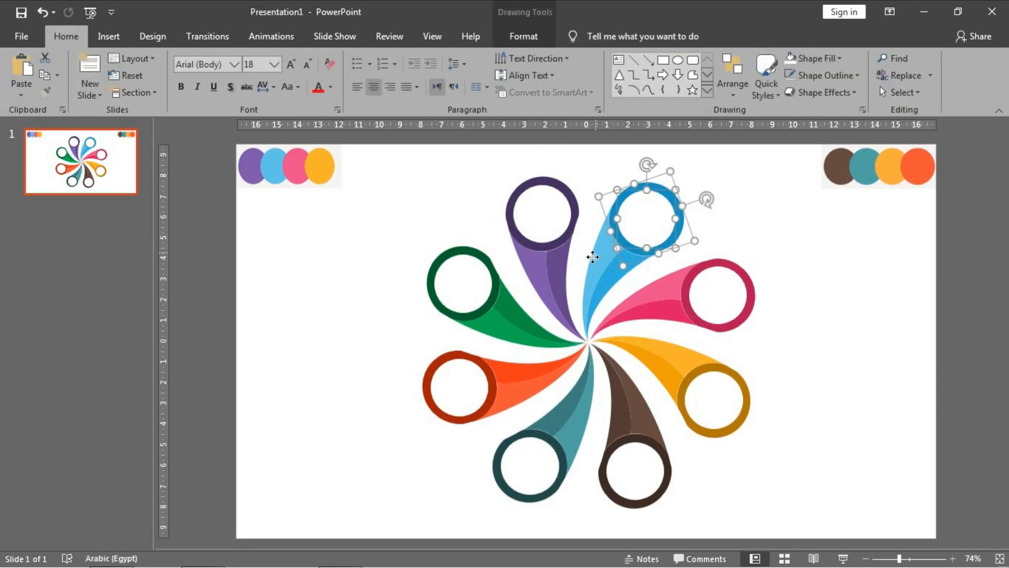
pyautogui.keyDown('shift'); pyautogui.click(593, 256); pyautogui.keyUp('shift')
pyautogui.keyDown('shift'); pyautogui.click(622, 271); pyautogui.keyUp('shift')
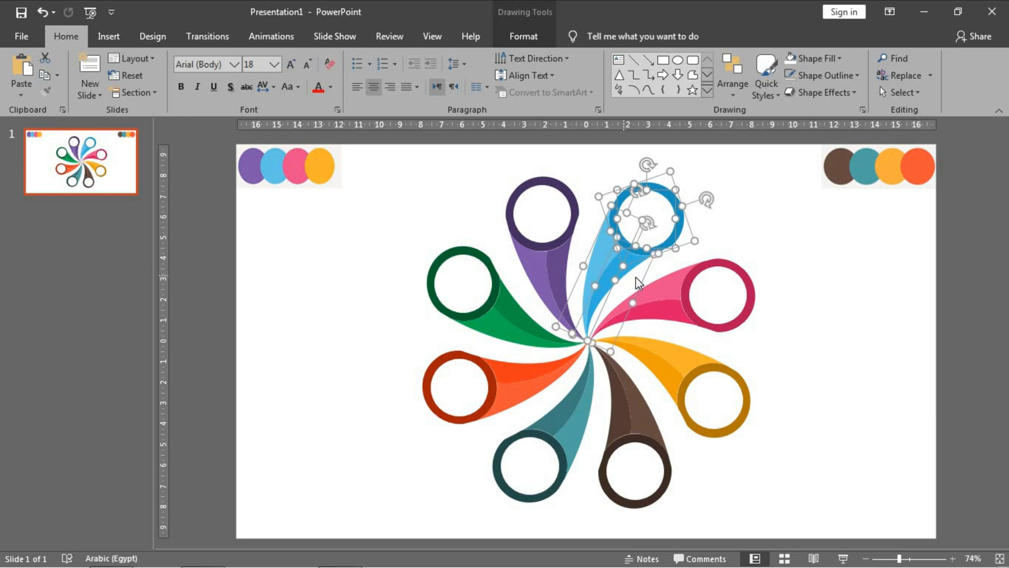
pyautogui.hotkey('ctrl', 'g')
# Group the pink petal's two body shapes with its dark head and white circle.
pyautogui.click(650, 293)
pyautogui.keyDown('shift'); pyautogui.click(673, 314); pyautogui.keyUp('shift')
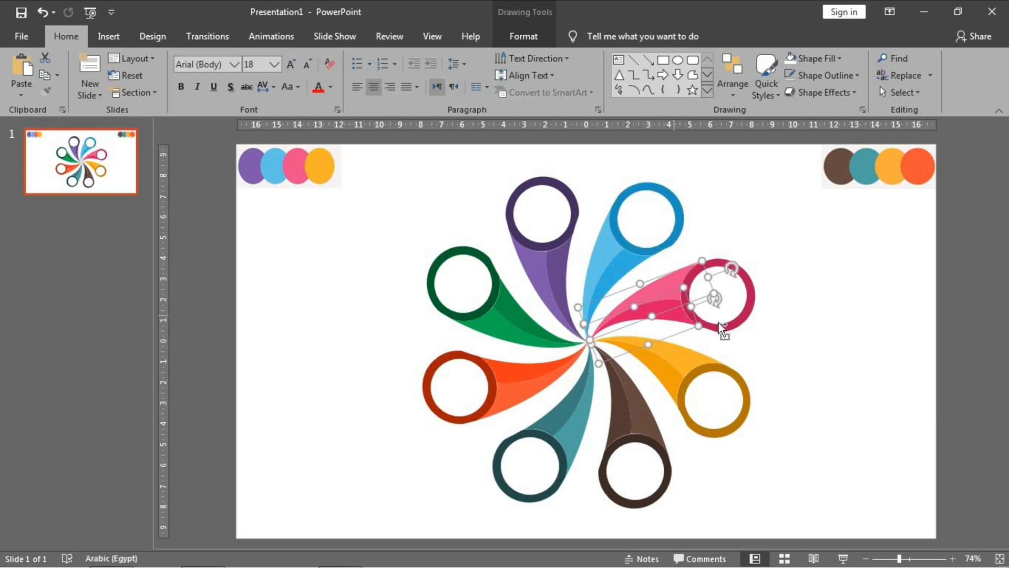
pyautogui.keyDown('shift'); pyautogui.click(734, 331); pyautogui.keyUp('shift')
pyautogui.keyDown('shift'); pyautogui.click(748, 318); pyautogui.keyUp('shift')
pyautogui.hotkey('ctrl', 'g')
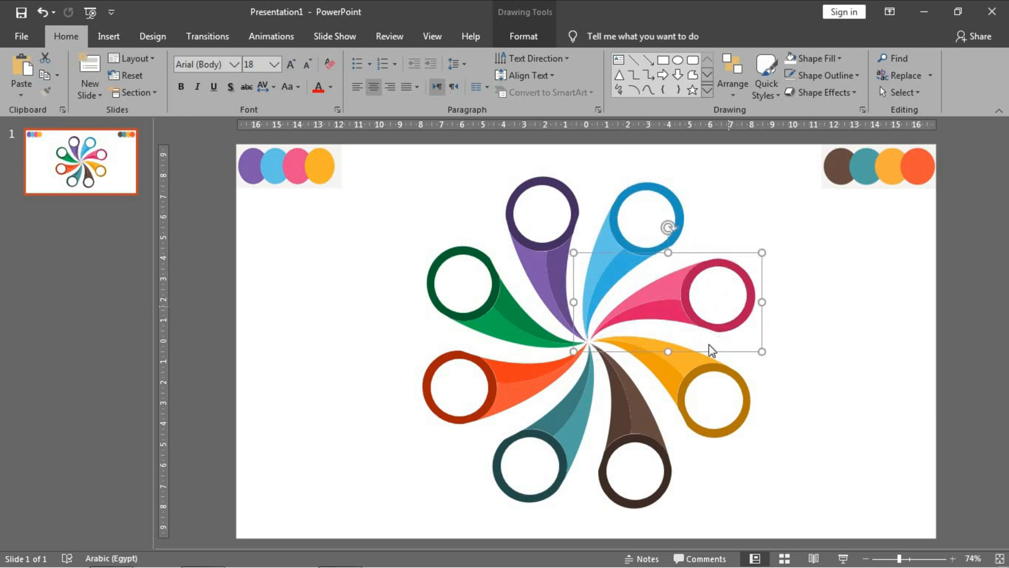
# Group the yellow petal's two body shapes with its dark head and white circle.
pyautogui.click(682, 358)
pyautogui.keyDown('shift'); pyautogui.click(688, 362); pyautogui.keyUp('shift')
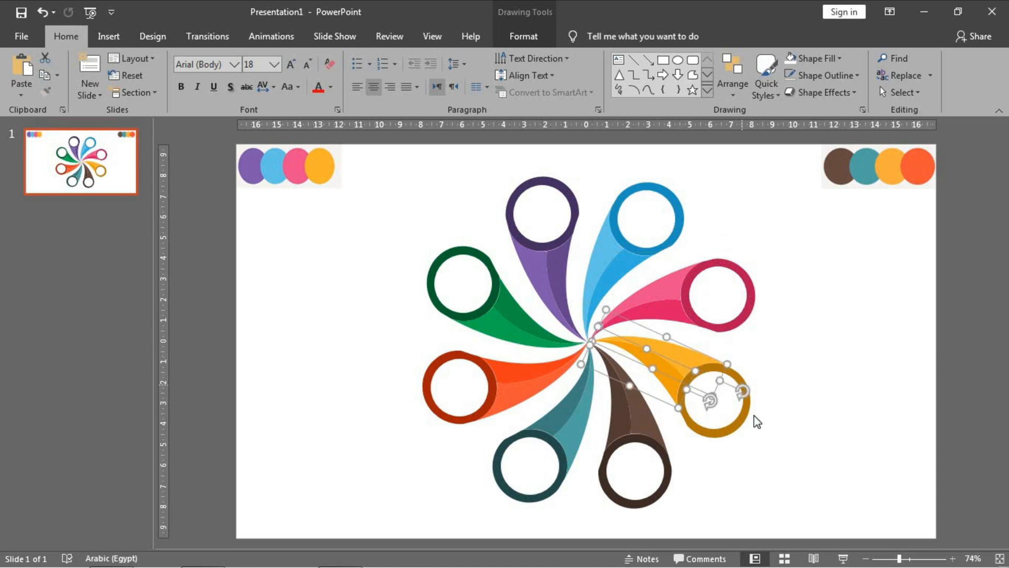
pyautogui.keyDown('shift'); pyautogui.click(748, 420); pyautogui.keyUp('shift')
pyautogui.keyDown('shift'); pyautogui.click(728, 415); pyautogui.keyUp('shift')
pyautogui.hotkey('ctrl', 'g')
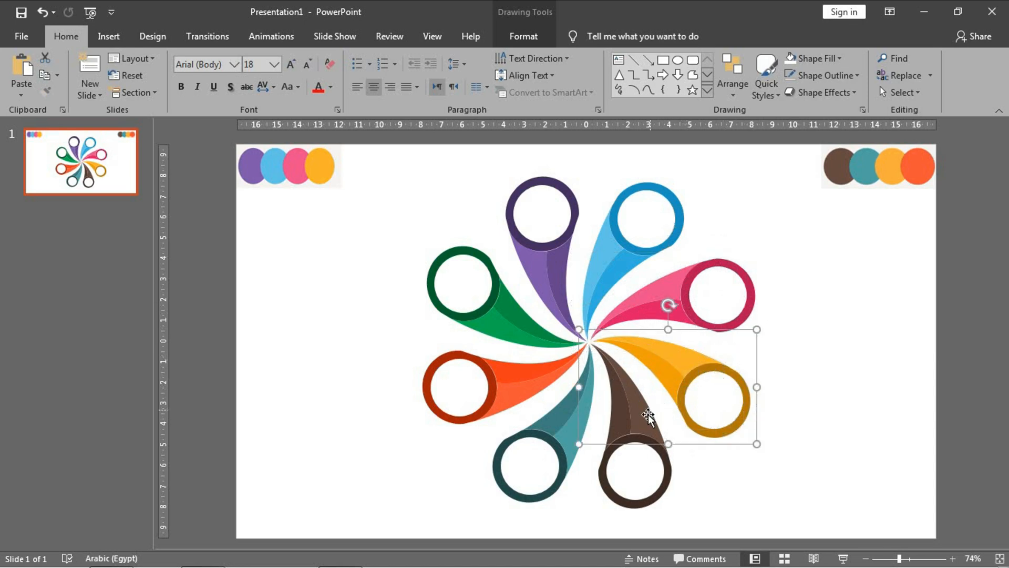
# Group the brown petal's light and dark body shapes, dark head and white circle into one object.
pyautogui.click(613, 418)
pyautogui.keyDown('shift'); pyautogui.click(606, 469); pyautogui.keyUp('shift')
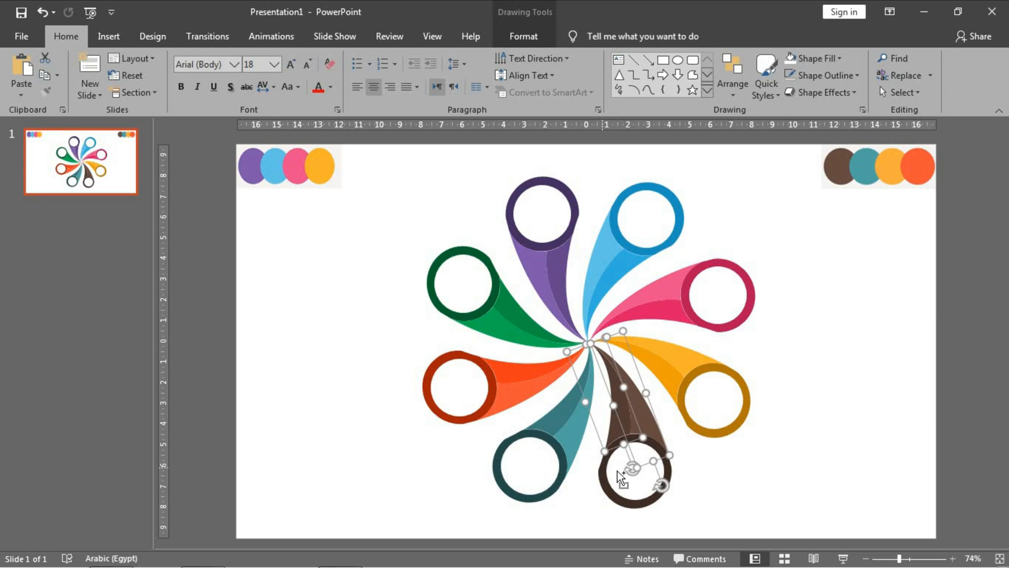
pyautogui.keyDown('ctrl'); pyautogui.click(617, 471); pyautogui.keyUp('ctrl')
pyautogui.keyDown('ctrl'); pyautogui.click(631, 469); pyautogui.keyUp('ctrl')
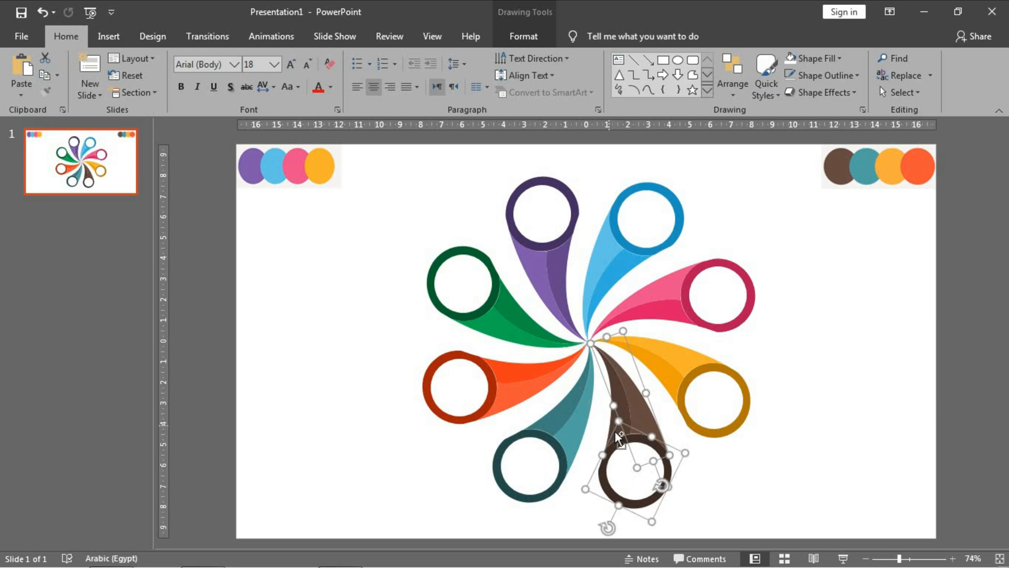
pyautogui.hotkey('ctrl', 'g')
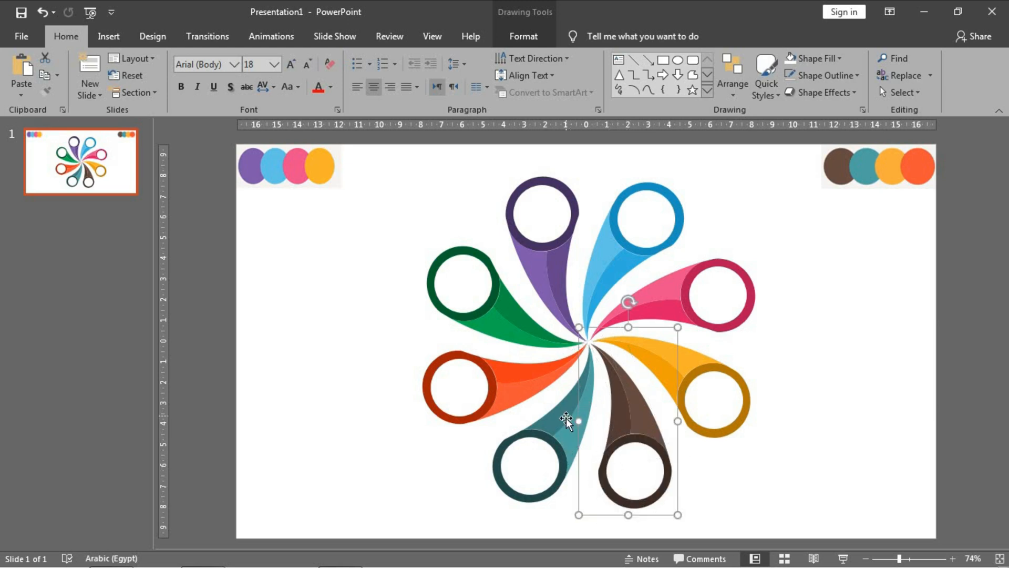
# Group the teal petal's body shapes, head and white circle, and group the orange petal's shapes the same way.
pyautogui.click(566, 419)
pyautogui.keyDown('shift'); pyautogui.click(551, 471); pyautogui.keyUp('shift')
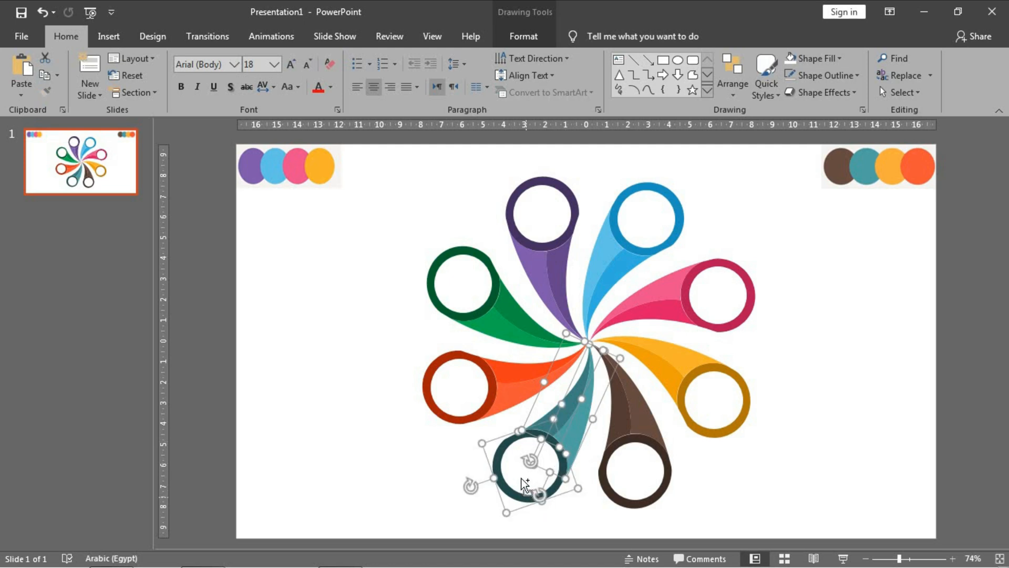
pyautogui.hotkey('ctrl', 'g')
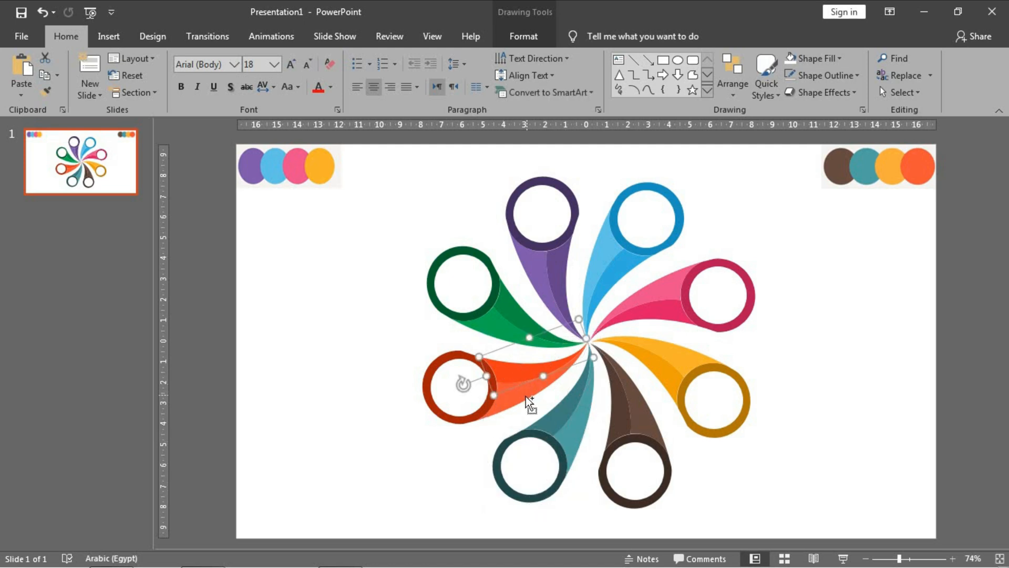
pyautogui.keyDown('shift'); pyautogui.click(454, 419); pyautogui.keyUp('shift')
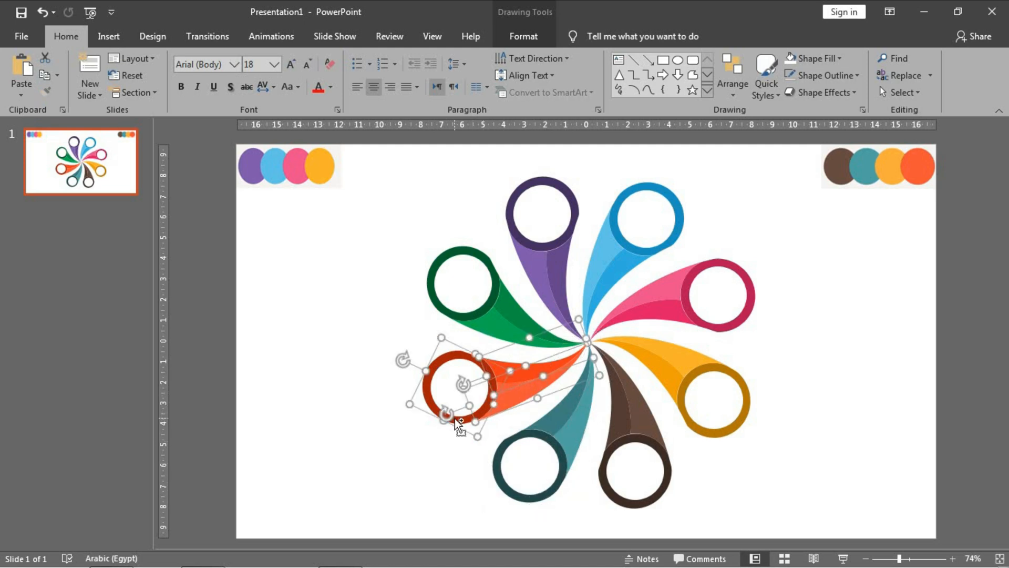
pyautogui.hotkey('ctrl', 'g')
# Group the green petal's two body shapes with its dark head and white circle, then clear the selection.
pyautogui.click(512, 331)
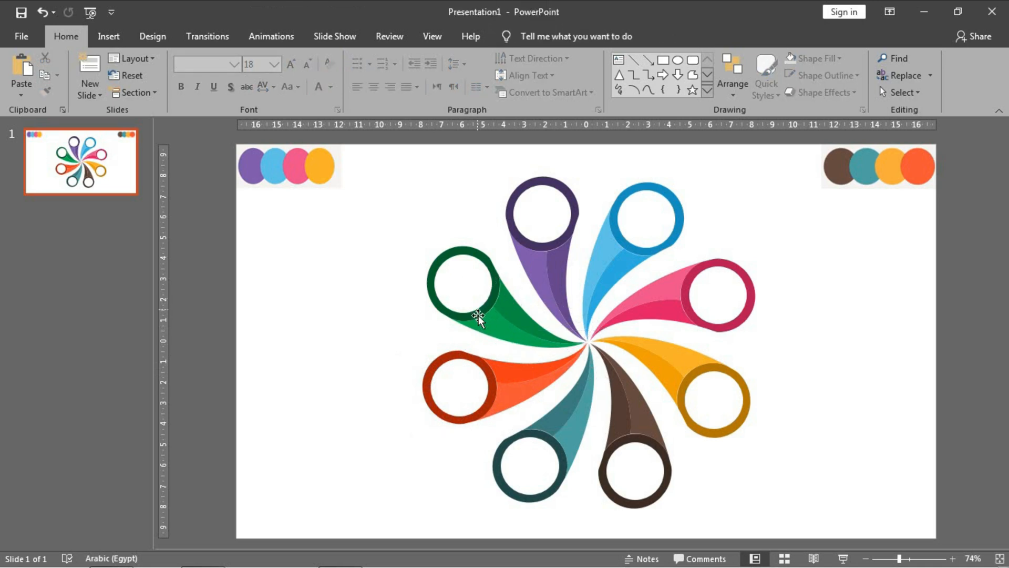
pyautogui.keyDown('shift'); pyautogui.click(478, 316); pyautogui.keyUp('shift')
pyautogui.keyDown('shift'); pyautogui.click(503, 333); pyautogui.keyUp('shift')
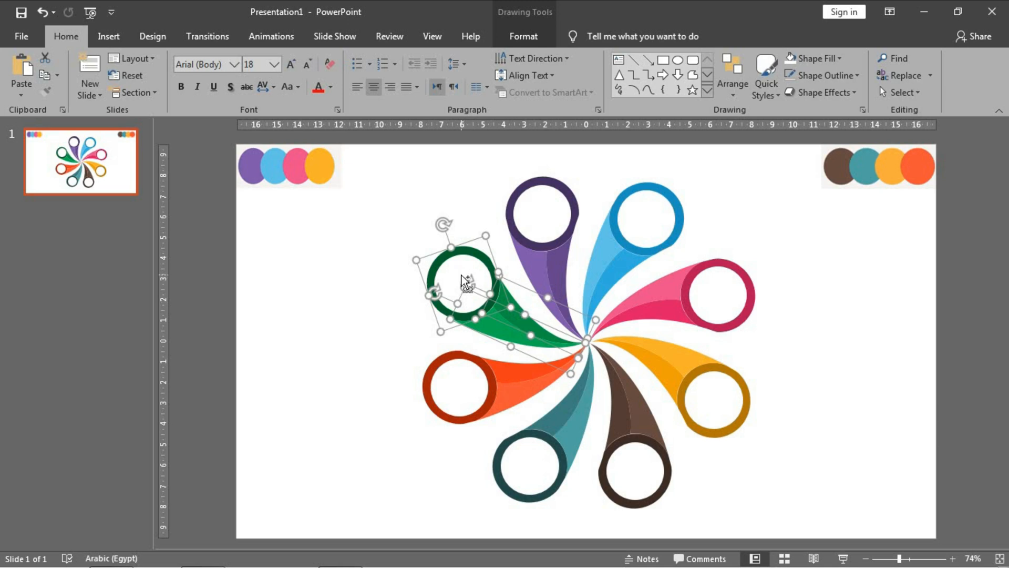
pyautogui.hotkey('ctrl', 'g')
pyautogui.click(551, 213)
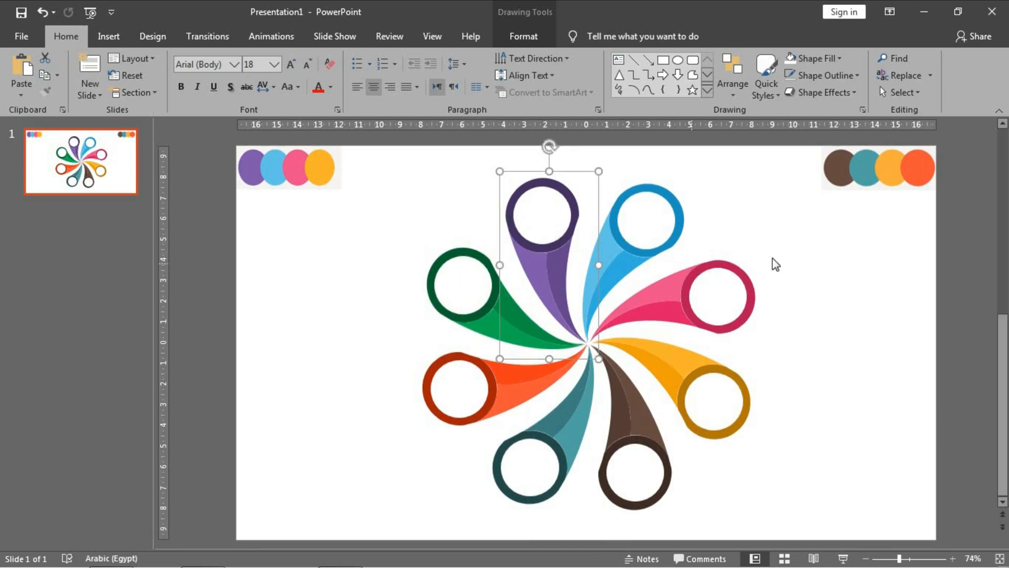
pyautogui.click(786, 263)
# Add a text box reading "01" over the blue petal's white circle.
pyautogui.click(619, 59)
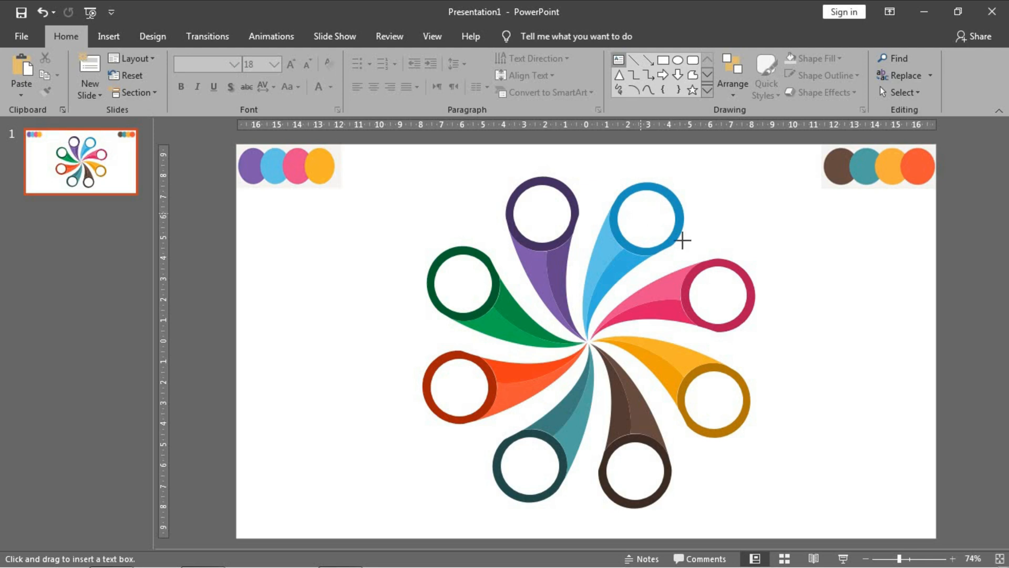
pyautogui.moveTo(682, 241)
pyautogui.mouseDown()
pyautogui.moveTo(642, 205)
pyautogui.moveTo(641, 213)
pyautogui.mouseUp()
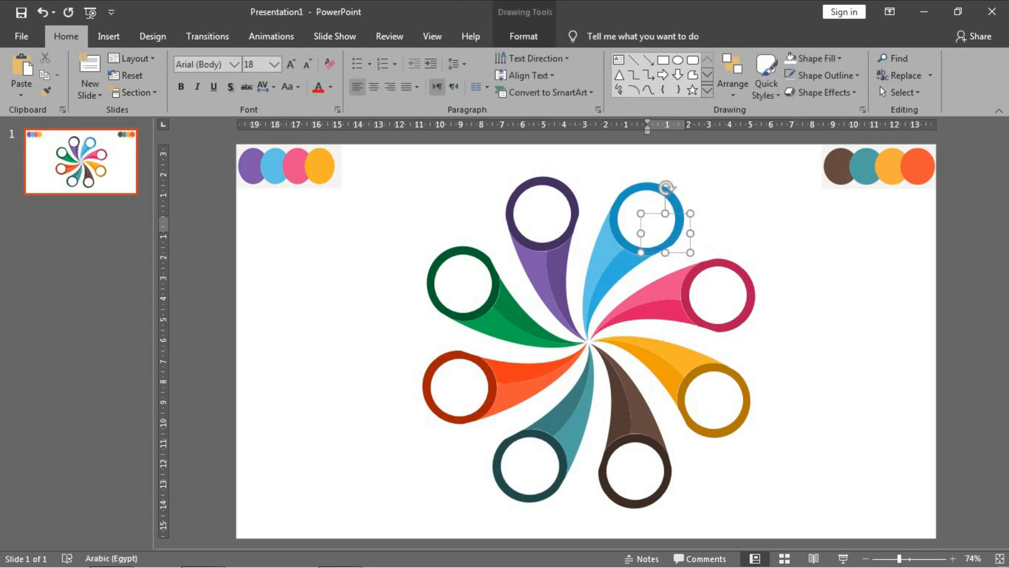
pyautogui.hotkey('alt', 'shift')
pyautogui.write('01')
# Enlarge the "01" text to 36 pt and make it bold.
pyautogui.hotkey('ctrl', 'a')
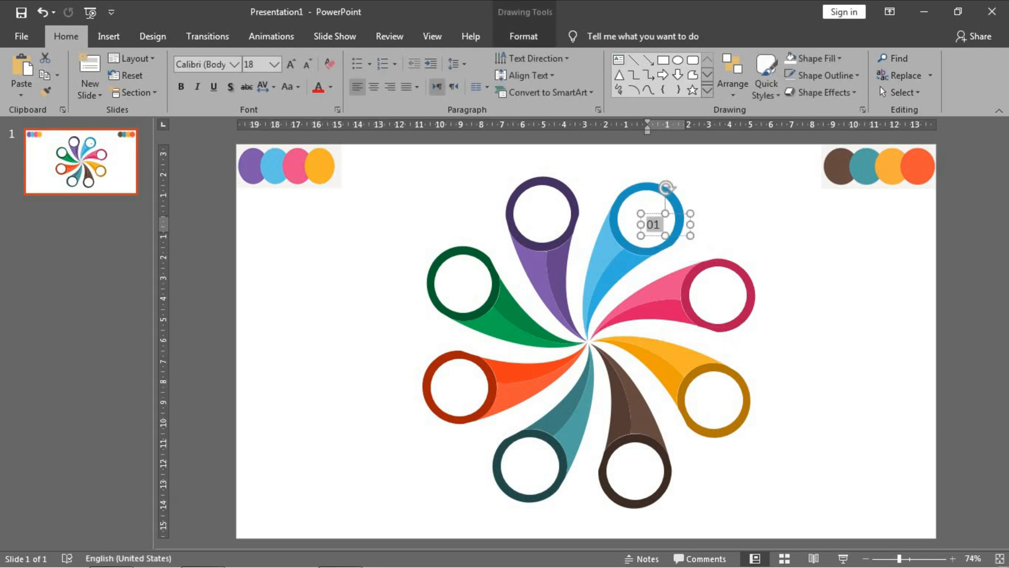
pyautogui.hotkey('ctrl', 'shift', '.')
pyautogui.hotkey('ctrl', 'shift', '.')
pyautogui.hotkey('ctrl', 'shift', '.')
pyautogui.hotkey('ctrl', 'shift', '.')
pyautogui.hotkey('ctrl', 'shift', '.')
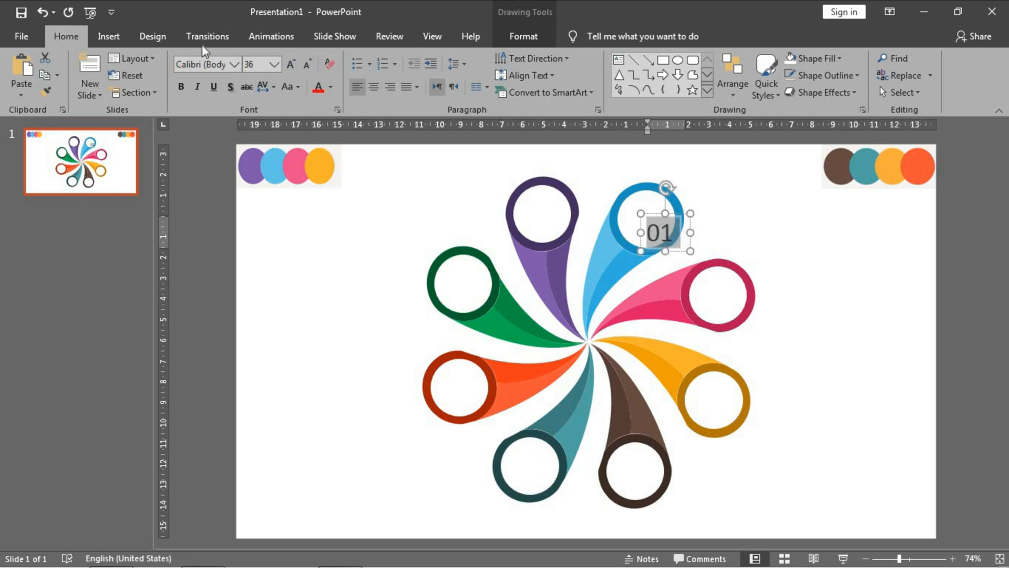
pyautogui.hotkey('ctrl', 'b')
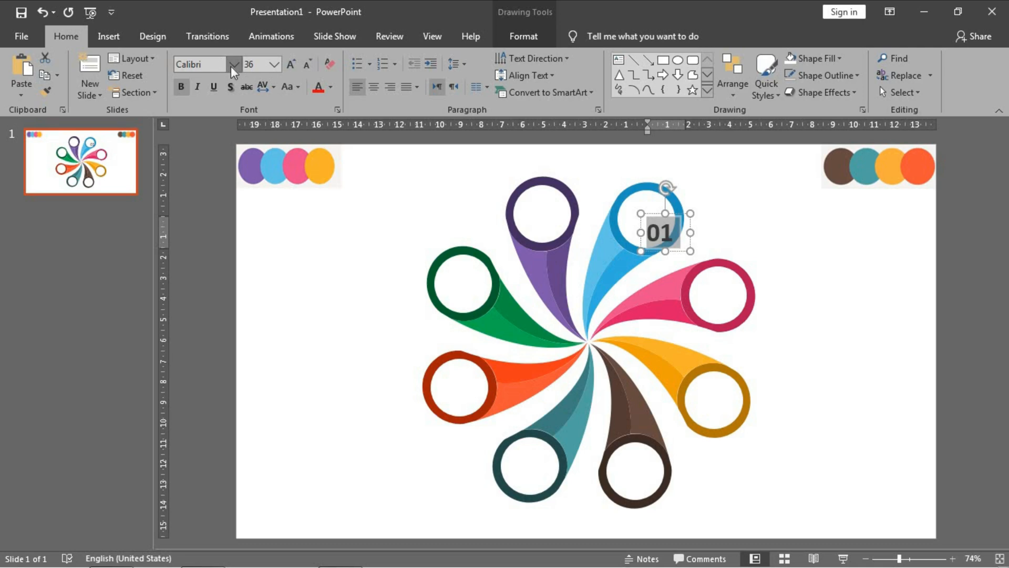
# Change the "01" text's font to Chiller and its size to 44 pt.
pyautogui.click(233, 64)
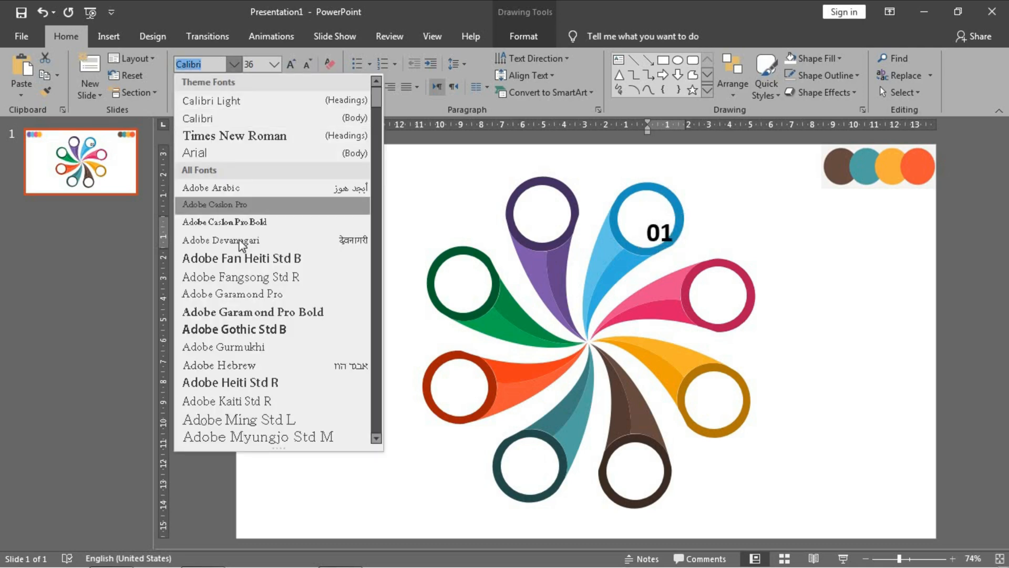
pyautogui.scroll(-3, 242, 242)
pyautogui.scroll(-10, 245, 239)
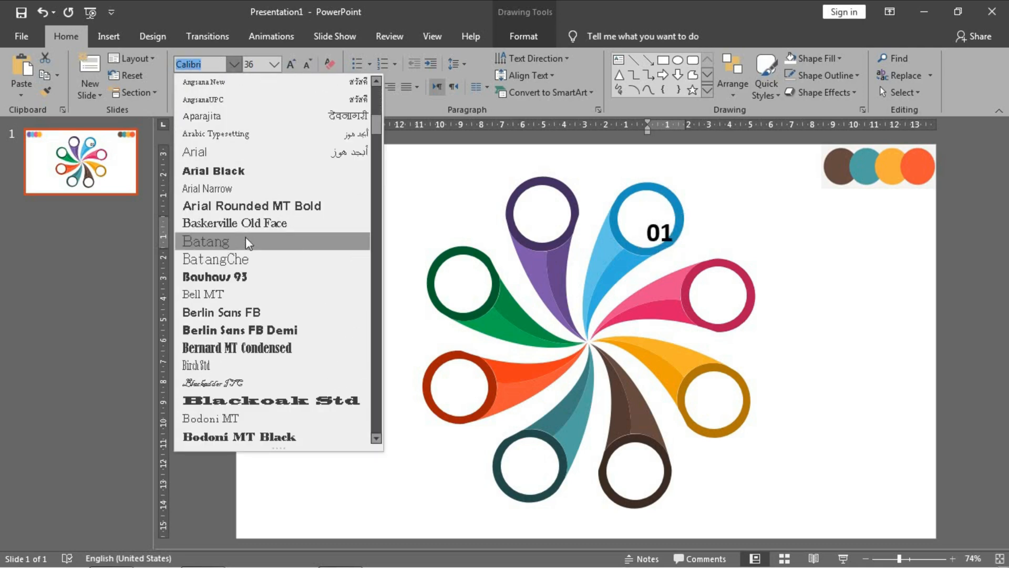
pyautogui.scroll(-9, 253, 243)
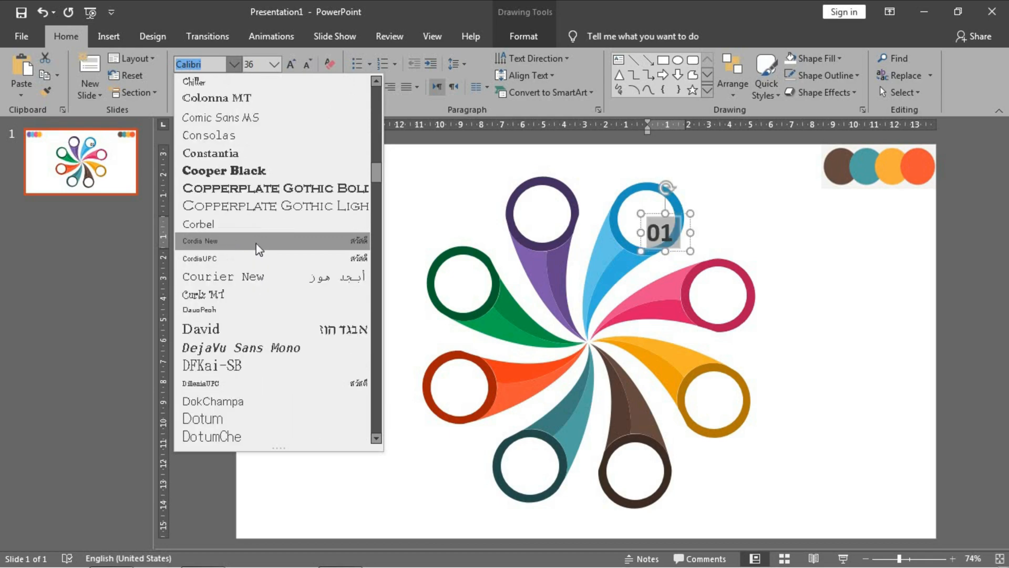
pyautogui.scroll(3, 258, 247)
pyautogui.scroll(8, 257, 247)
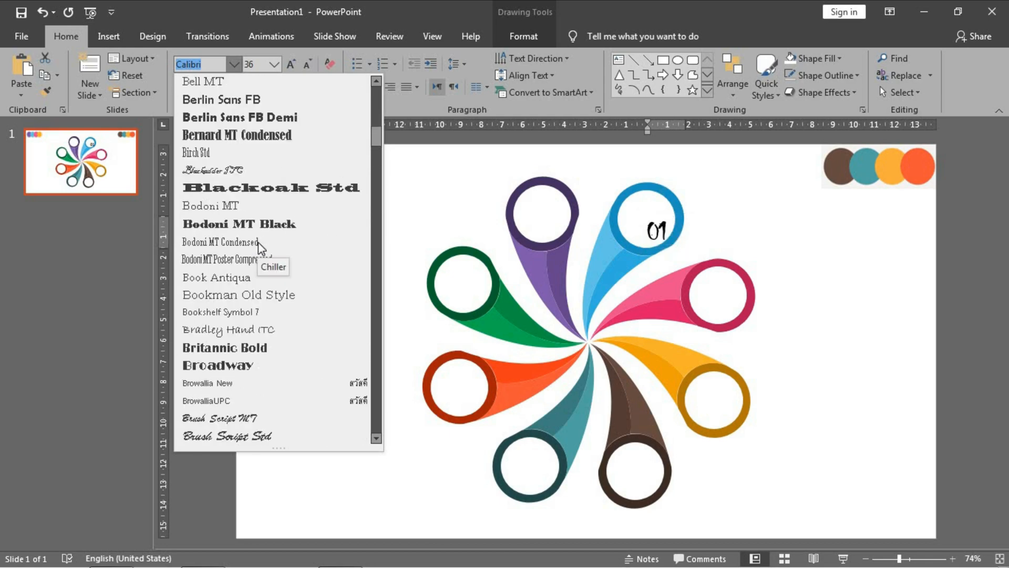
pyautogui.scroll(-4, 257, 245)
pyautogui.scroll(-2, 258, 243)
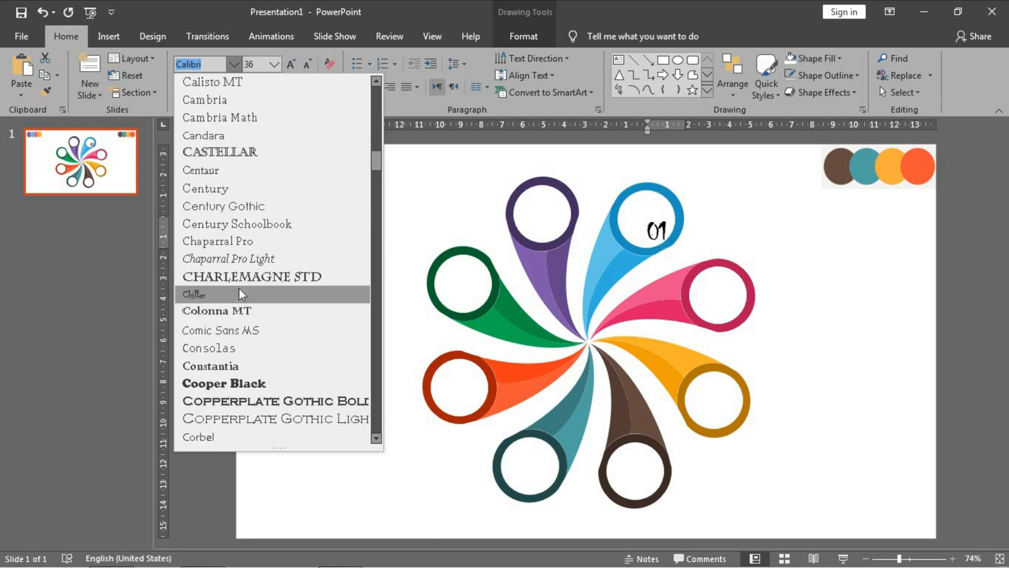
pyautogui.click(270, 296)
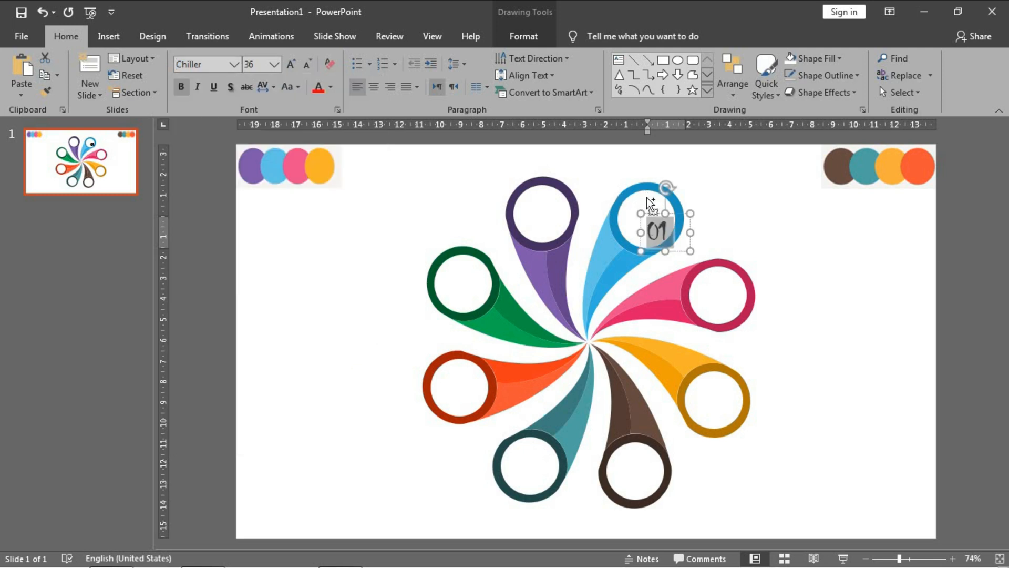
pyautogui.hotkey('ctrl', 'shift', '.')
pyautogui.hotkey('ctrl', 'shift', '.')
# Move the "01" label into the purple petal's white circle and duplicate it seven times.
pyautogui.moveTo(679, 215); pyautogui.dragTo(559, 194)
pyautogui.hotkey('ctrl', 'd')
pyautogui.hotkey('ctrl', 'd')
pyautogui.hotkey('ctrl', 'd')
pyautogui.hotkey('ctrl', 'd')
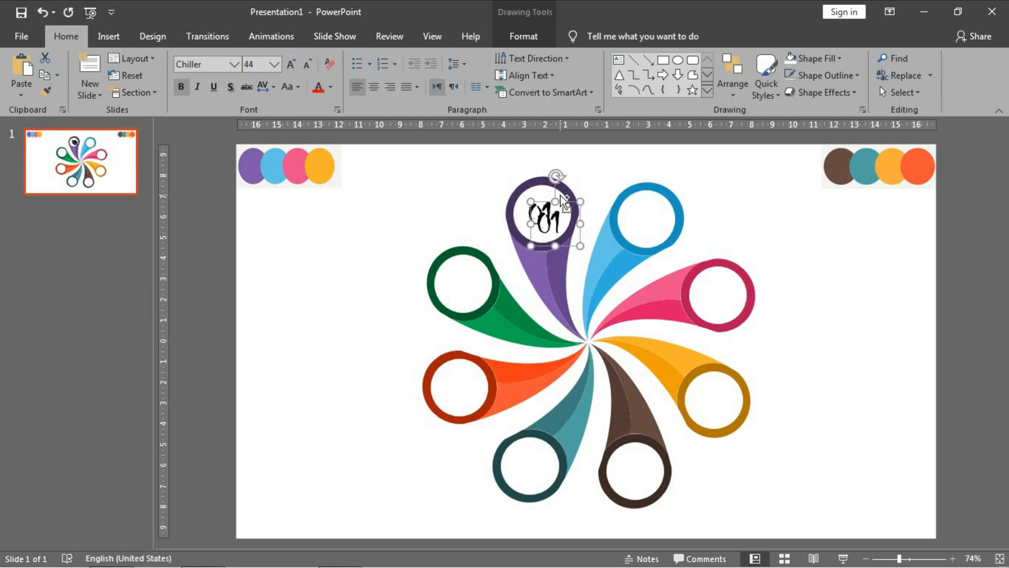
pyautogui.hotkey('ctrl', 'd')
pyautogui.hotkey('ctrl', 'd')
pyautogui.hotkey('ctrl', 'd')
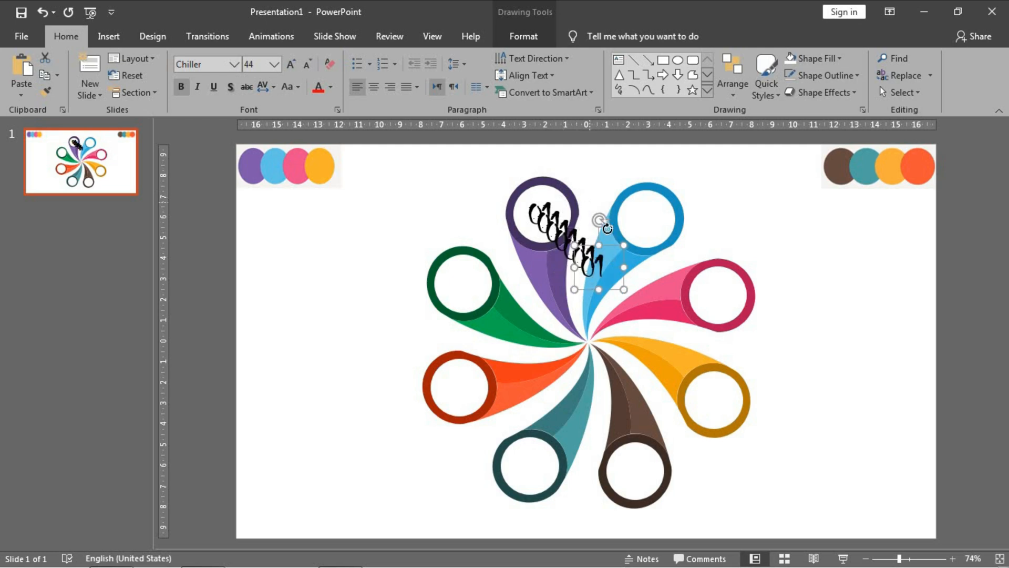
# Place copies of the "01" label in the blue, green and pink petals' white circles.
pyautogui.moveTo(626, 241); pyautogui.dragTo(662, 200)
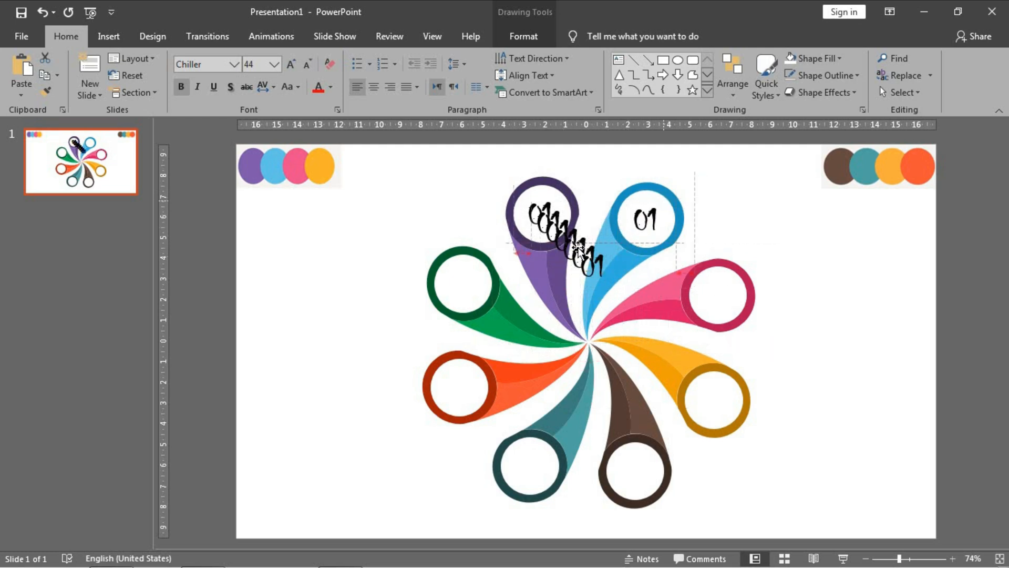
pyautogui.click(604, 245)
pyautogui.moveTo(605, 245); pyautogui.dragTo(477, 262)
pyautogui.click(604, 234)
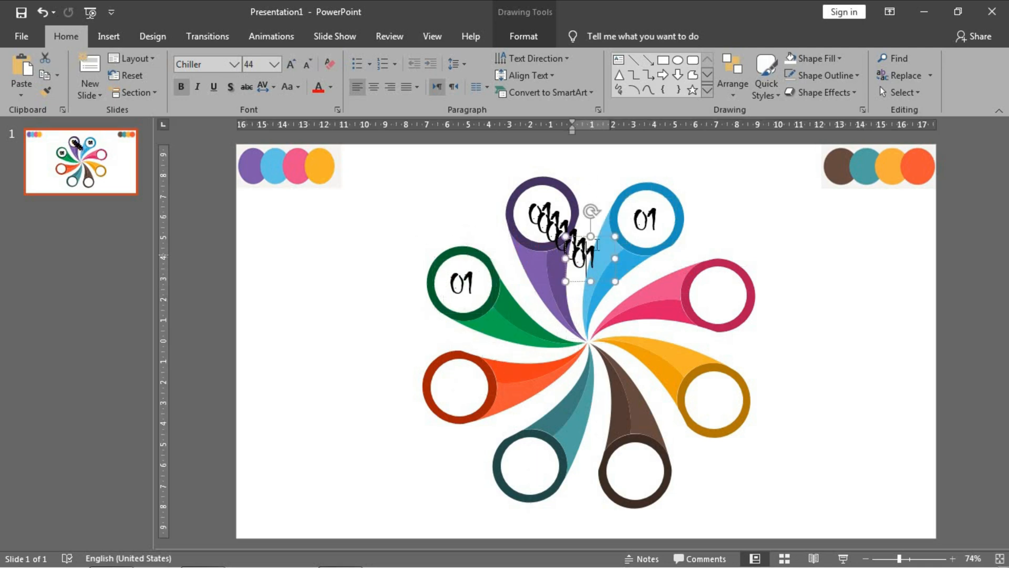
pyautogui.moveTo(604, 234); pyautogui.dragTo(735, 273)
# Place copies of the "01" label in the orange, yellow and teal petals' white circles.
pyautogui.click(588, 236)
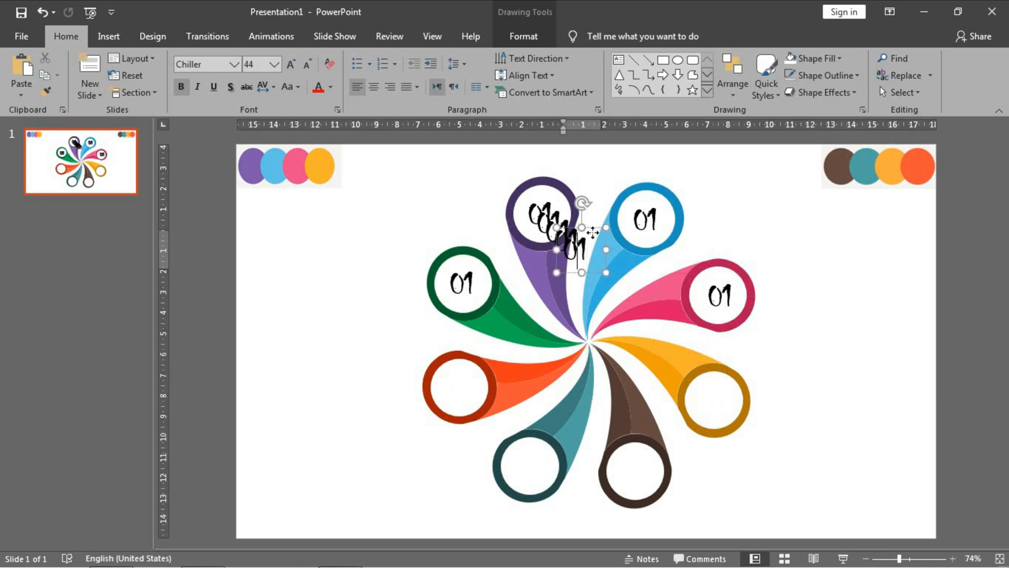
pyautogui.moveTo(593, 232); pyautogui.dragTo(478, 363)
pyautogui.click(579, 224)
pyautogui.moveTo(601, 264); pyautogui.dragTo(719, 402)
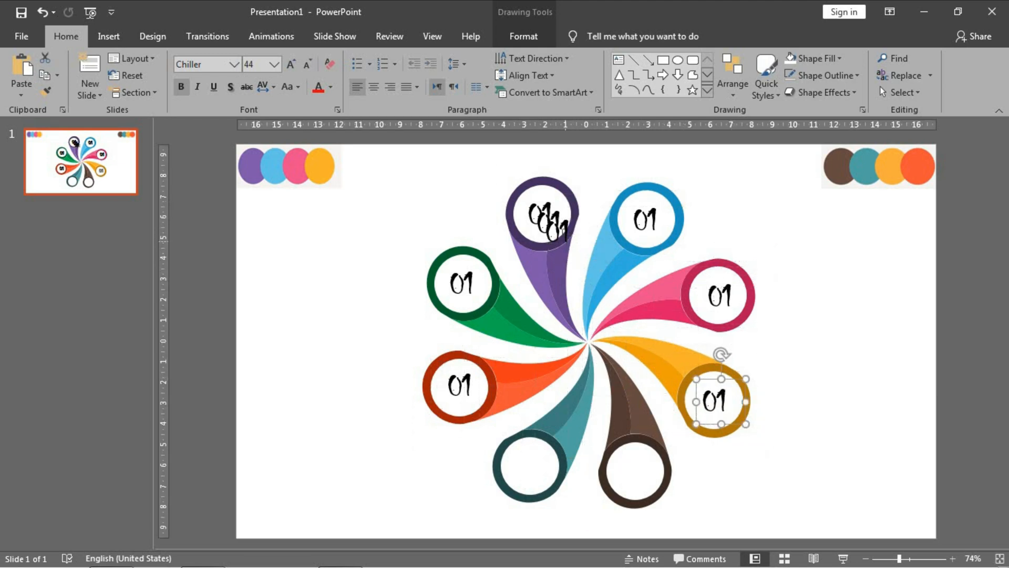
pyautogui.click(578, 220)
pyautogui.moveTo(578, 220); pyautogui.dragTo(548, 448)
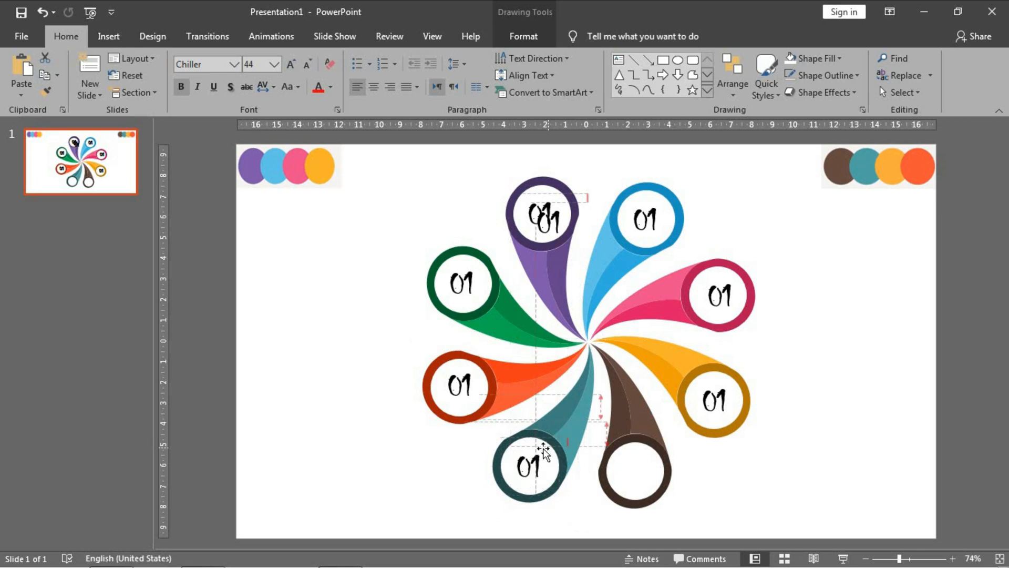
# Nudge the orange petal's label slightly down and left, and place the last "01" copy in the brown petal's white circle.
pyautogui.click(487, 374)
pyautogui.moveTo(483, 367); pyautogui.dragTo(479, 369)
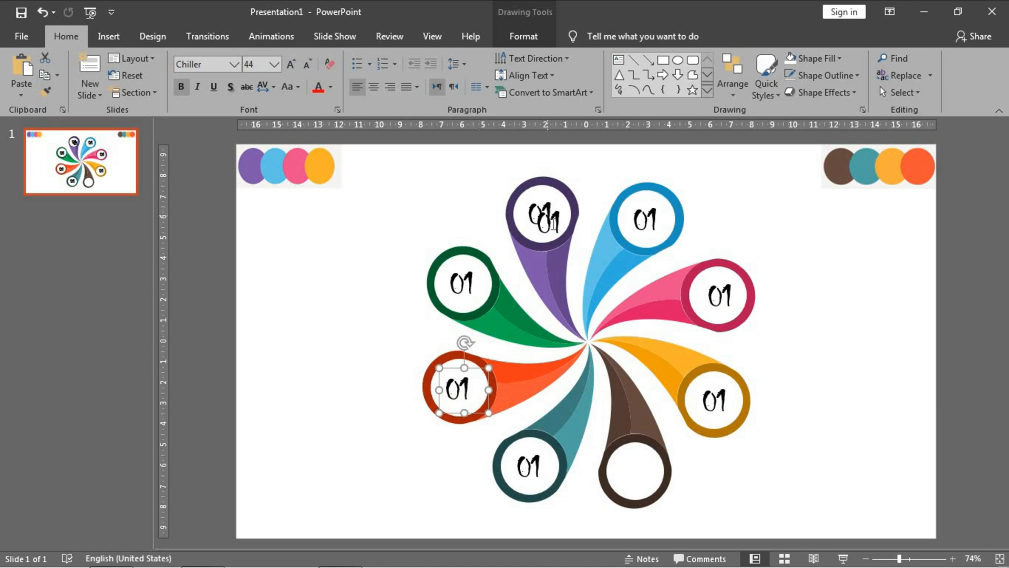
pyautogui.click(552, 221)
pyautogui.moveTo(569, 203); pyautogui.dragTo(657, 449)
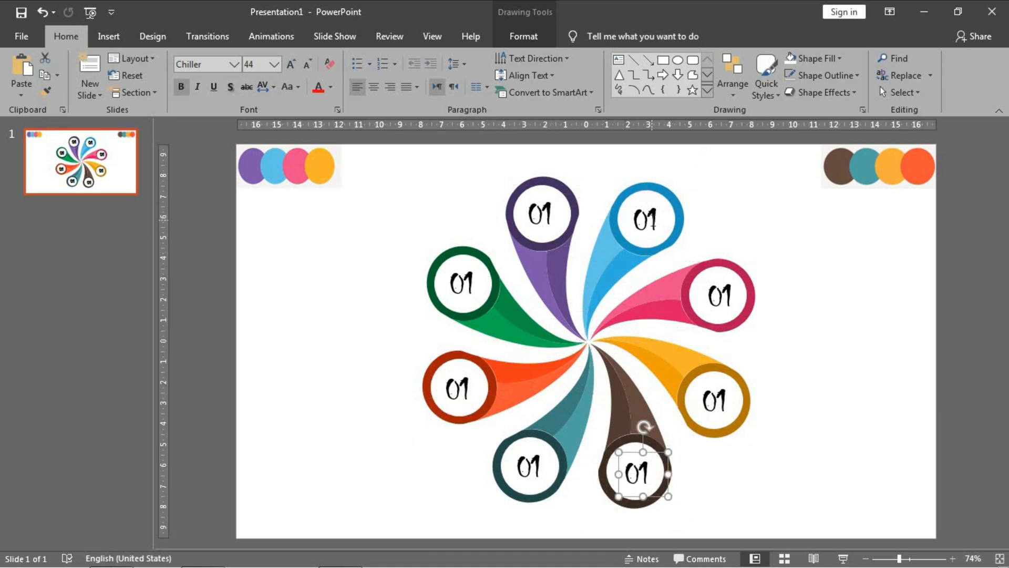
# Renumber the blue petal's label as 02 and the pink petal's label as 03.
pyautogui.doubleClick(651, 220)
pyautogui.write('02')
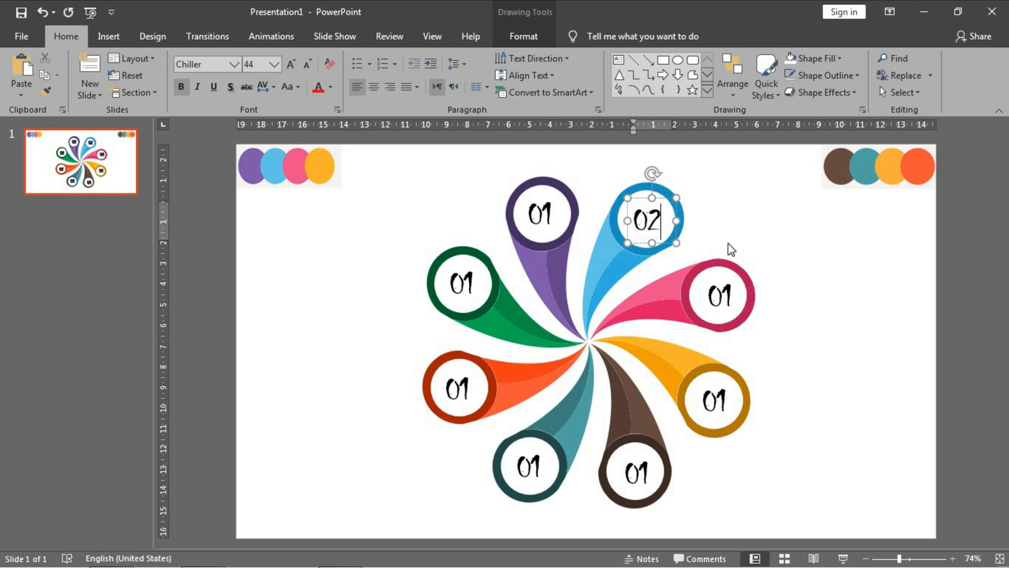
pyautogui.doubleClick(721, 293)
pyautogui.write('03')
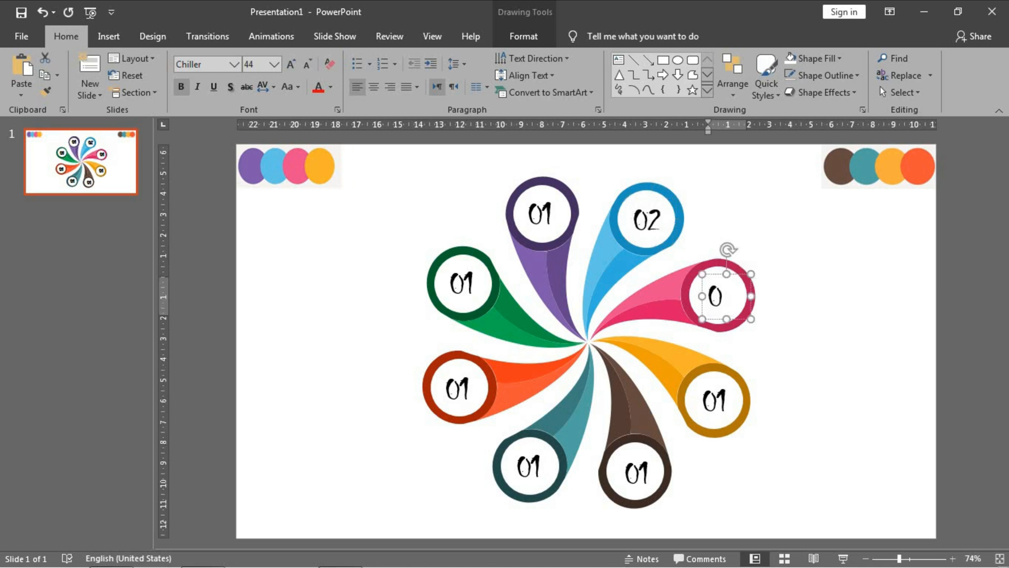
# Replace the yellow petal's label with 04.
pyautogui.doubleClick(725, 392)
pyautogui.doubleClick(726, 392)
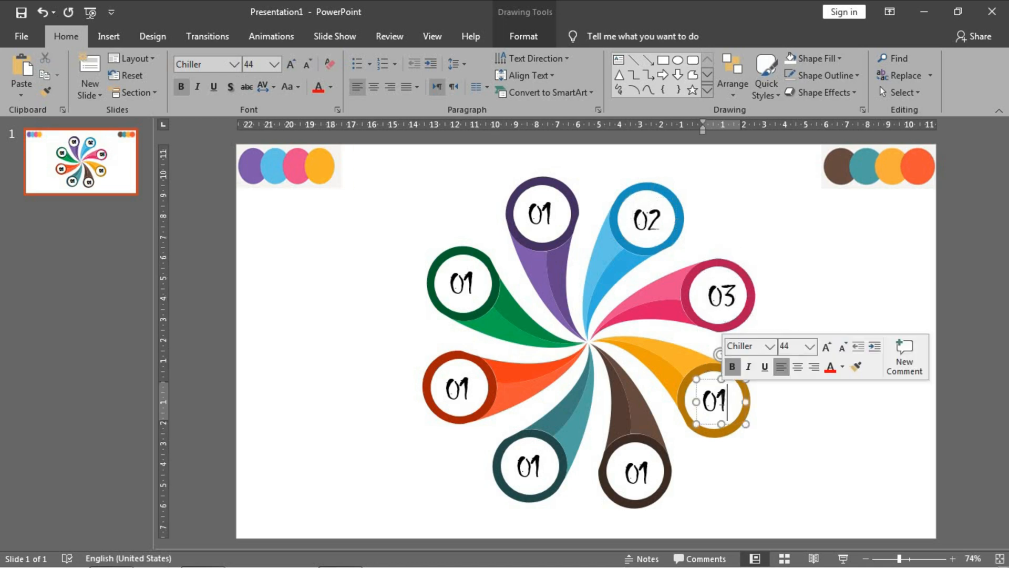
pyautogui.doubleClick(717, 395)
pyautogui.doubleClick(718, 400)
pyautogui.write('04')
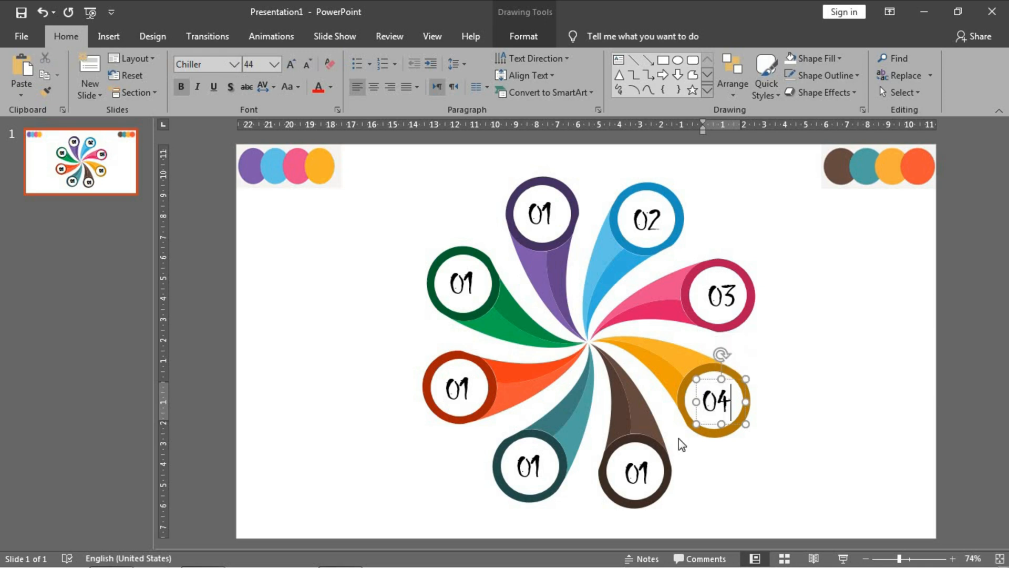
# Renumber the brown petal's label as 05 and the teal petal's label as 06.
pyautogui.doubleClick(647, 473)
pyautogui.write('05')
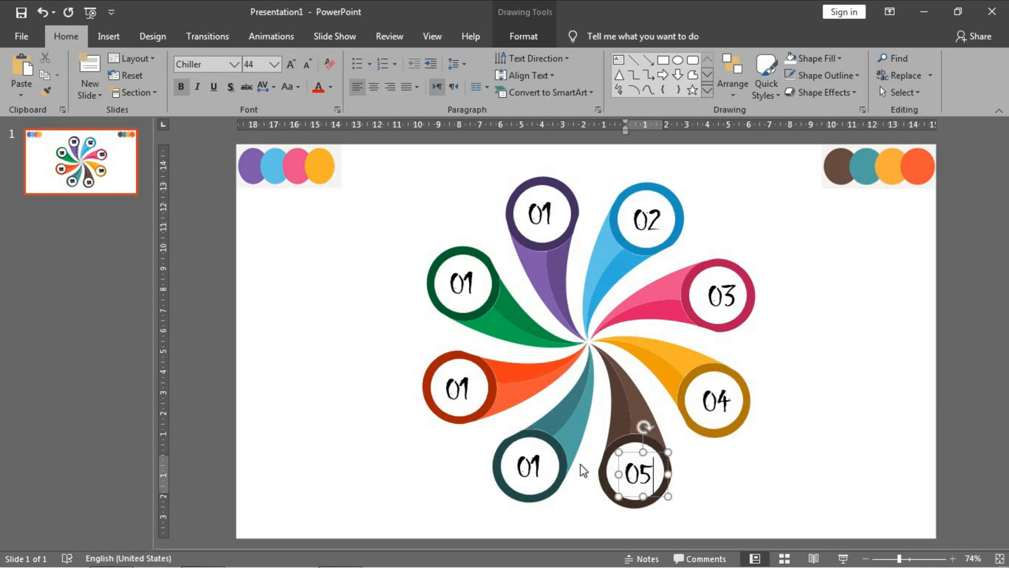
pyautogui.doubleClick(538, 465)
pyautogui.write('06')
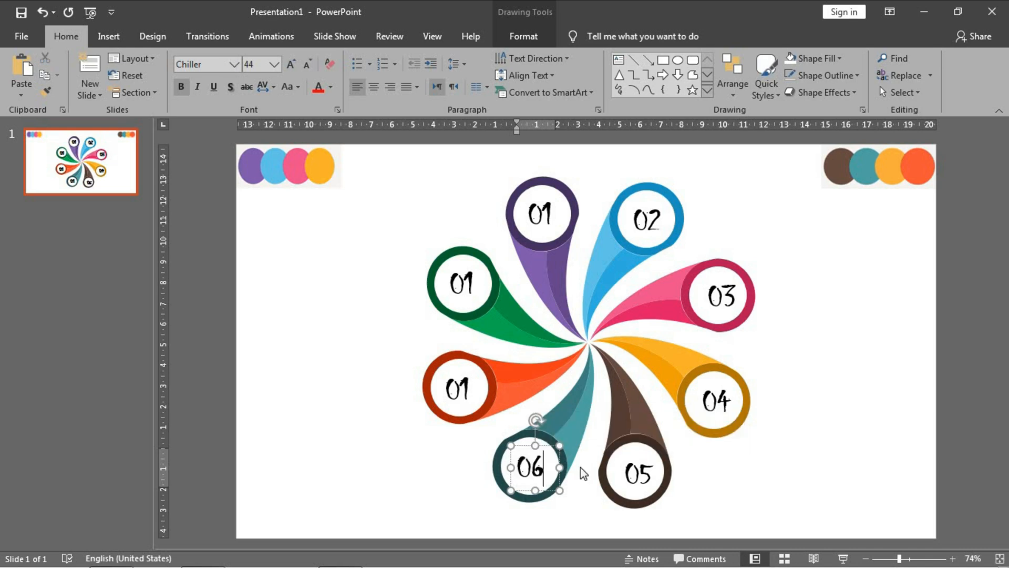
# Renumber the orange petal's label as 07 and the green petal's label as 08.
pyautogui.doubleClick(460, 391)
pyautogui.write('07')
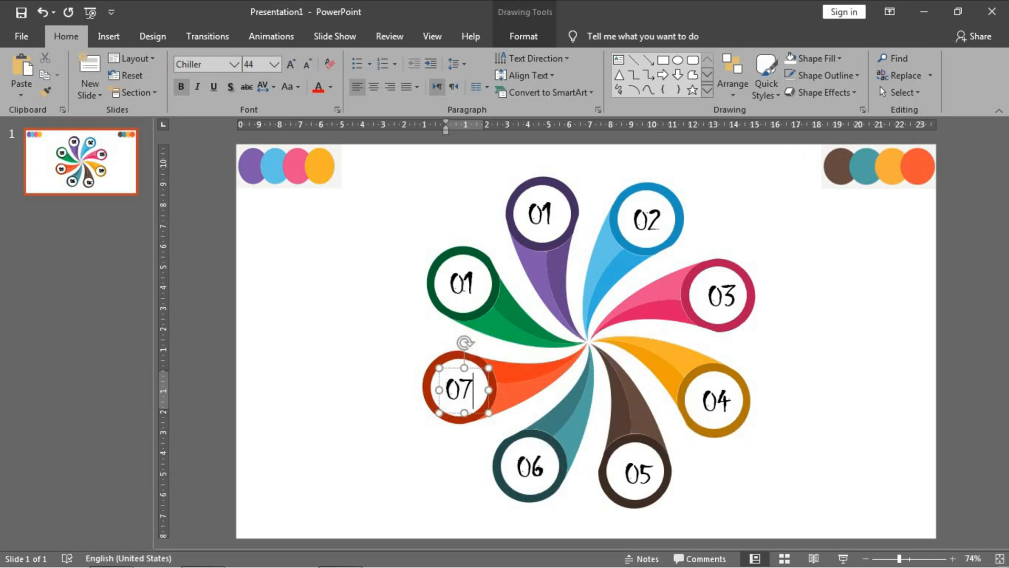
pyautogui.click(465, 284)
pyautogui.doubleClick(466, 287)
pyautogui.write('08')
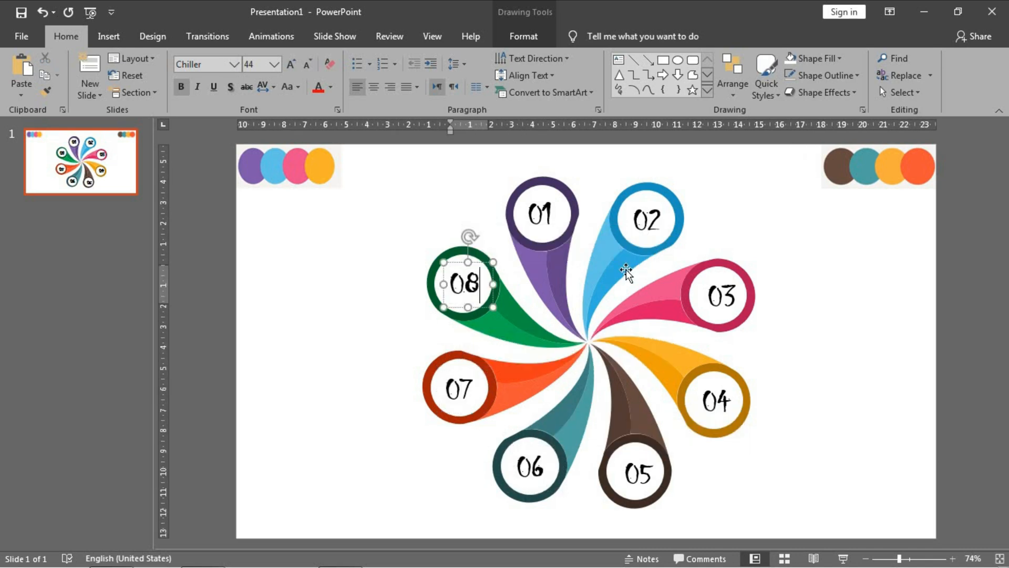
pyautogui.click(807, 283)
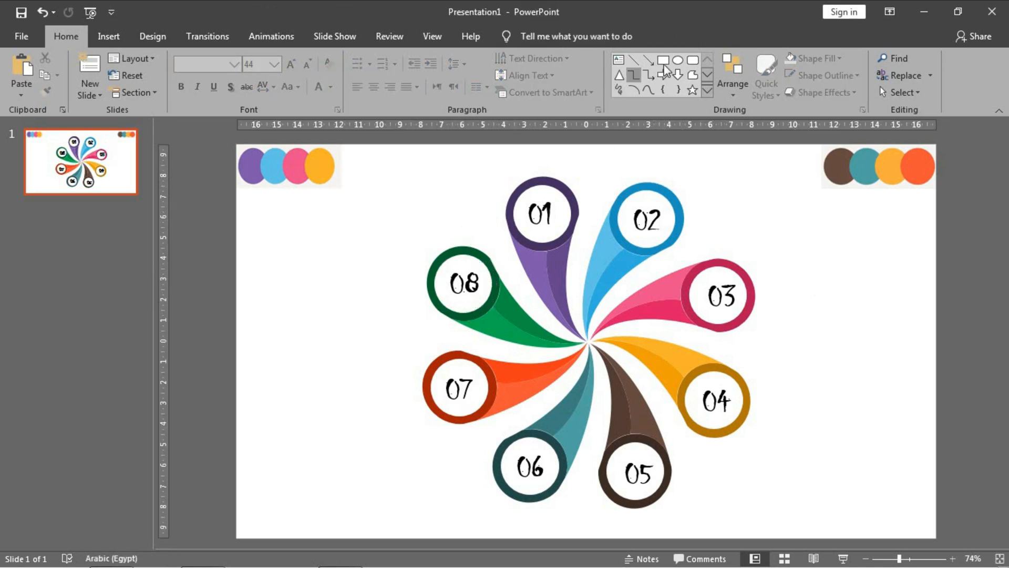
# Draw a circle about 5.87 cm across, centred over the point where the petals meet.
pyautogui.click(677, 60)
pyautogui.moveTo(638, 284); pyautogui.dragTo(504, 417)
pyautogui.moveTo(577, 356); pyautogui.dragTo(585, 345)
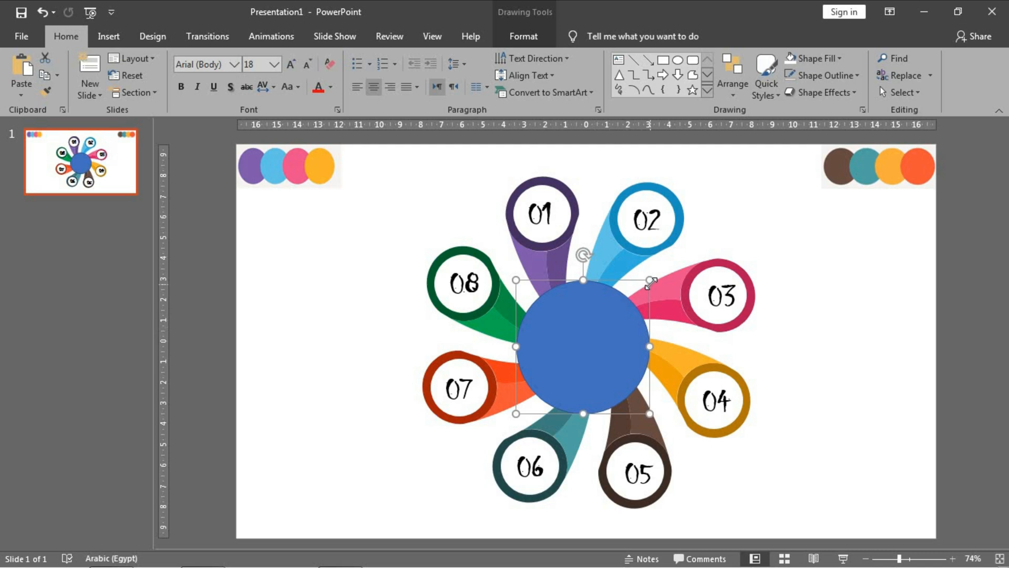
pyautogui.moveTo(650, 283); pyautogui.dragTo(638, 292)
pyautogui.moveTo(602, 336); pyautogui.dragTo(604, 330)
# Fill the central circle with black and remove its outline.
pyautogui.click(521, 37)
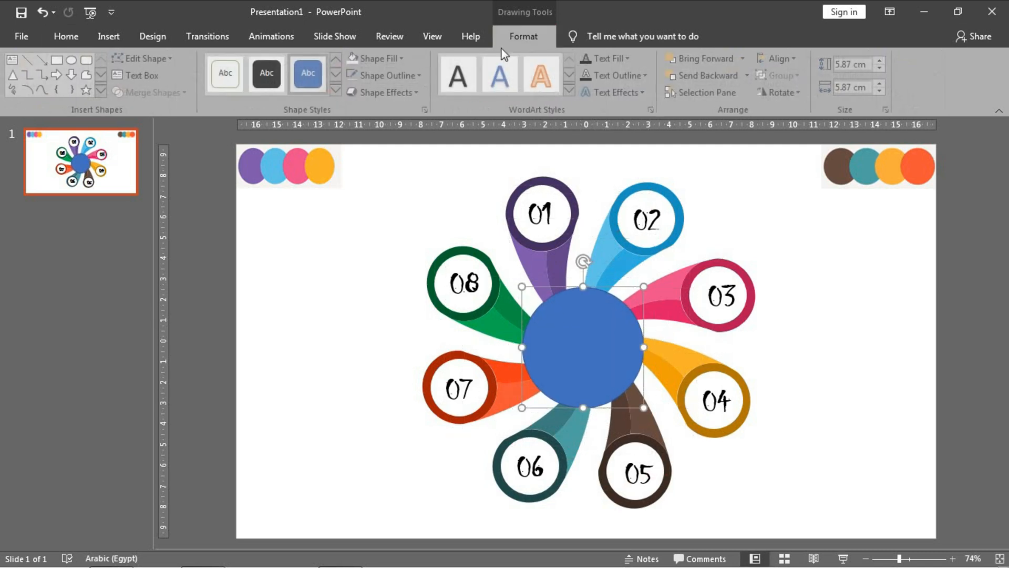
pyautogui.click(383, 60)
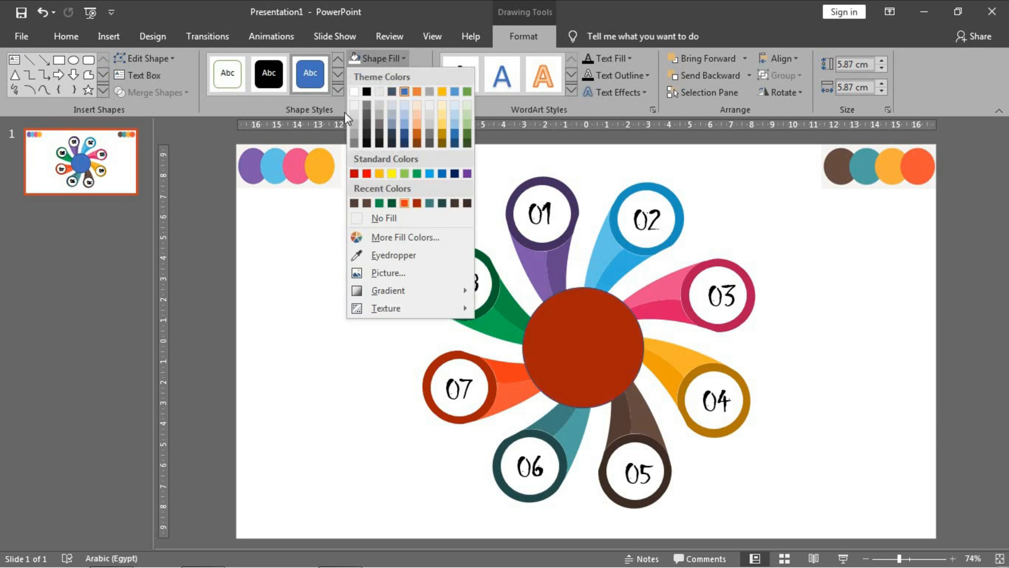
pyautogui.click(366, 92)
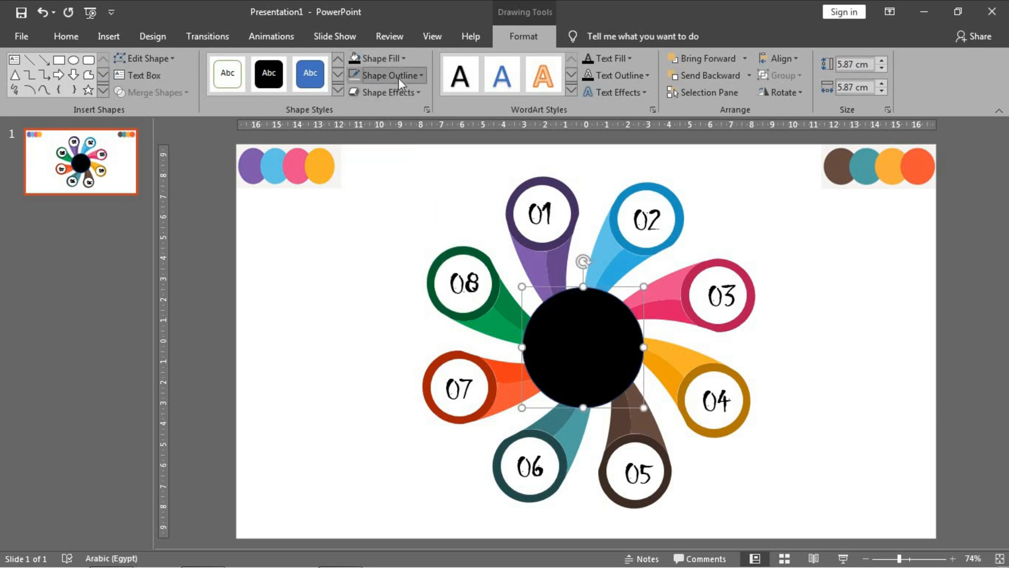
pyautogui.click(398, 77)
pyautogui.click(411, 236)
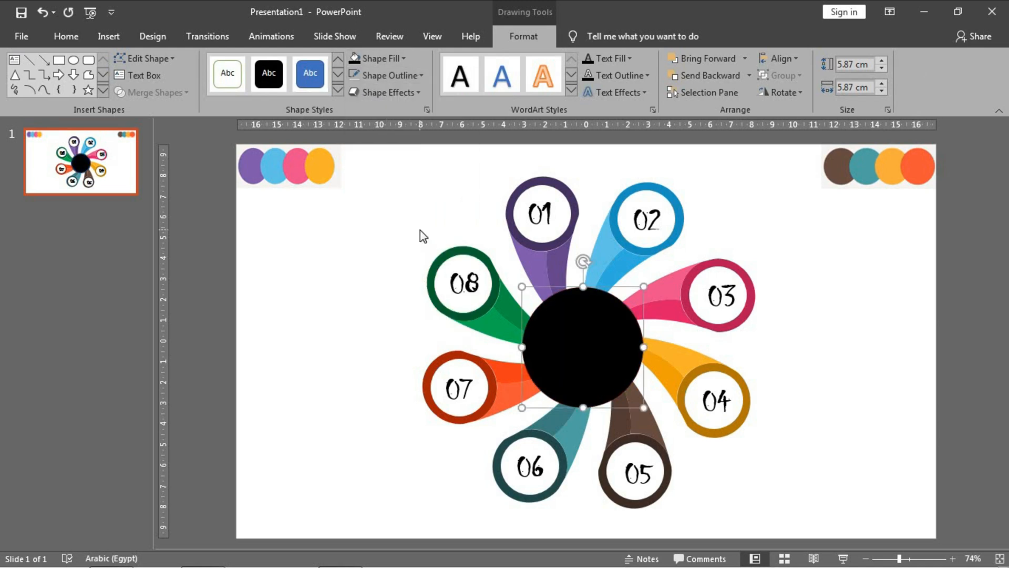
# Send the black circle behind all the petals and nudge it to centre it on their meeting point.
pyautogui.rightClick(603, 347)
pyautogui.click(664, 193)
pyautogui.moveTo(610, 305); pyautogui.dragTo(615, 302)
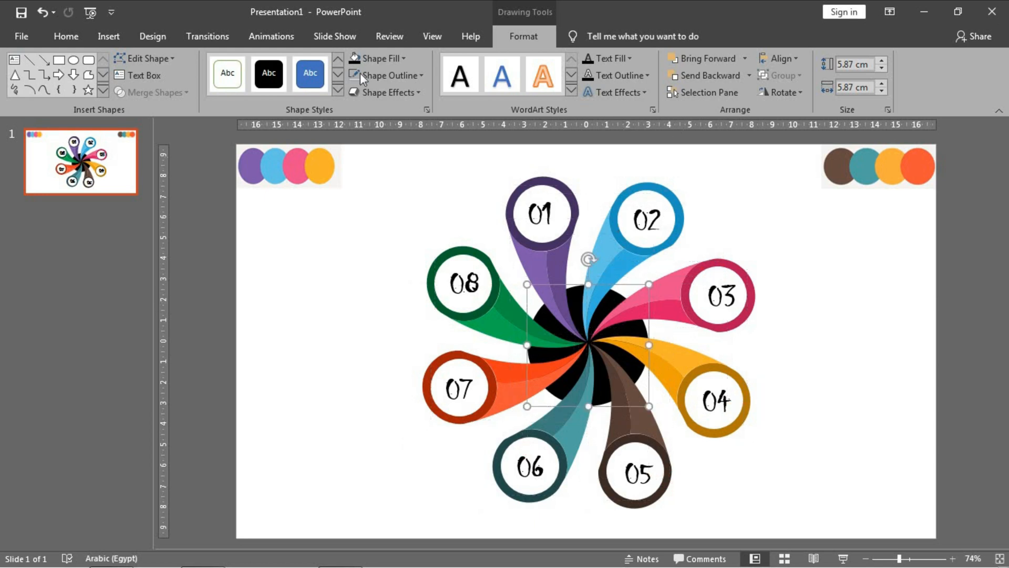
# Draw a smaller circle about 4.49 cm across over the swirl's centre, with a light grey fill and no outline.
pyautogui.click(73, 60)
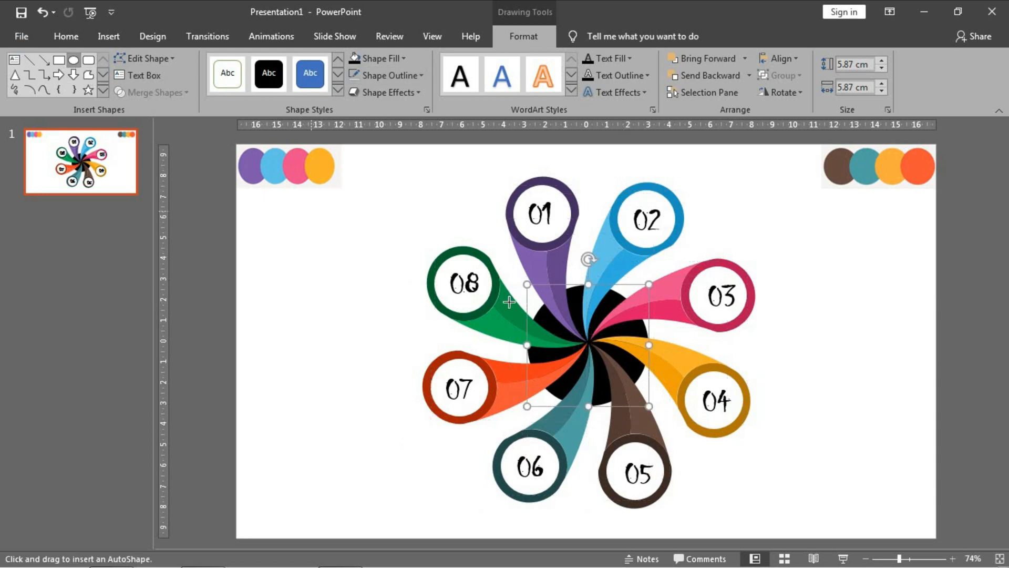
pyautogui.moveTo(642, 304); pyautogui.dragTo(602, 349)
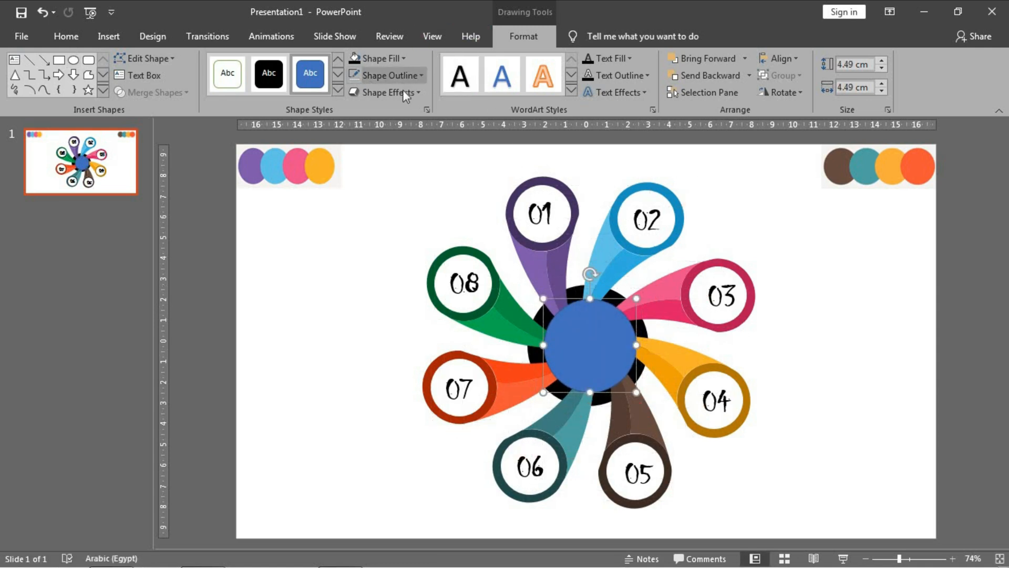
pyautogui.click(392, 75)
pyautogui.click(409, 237)
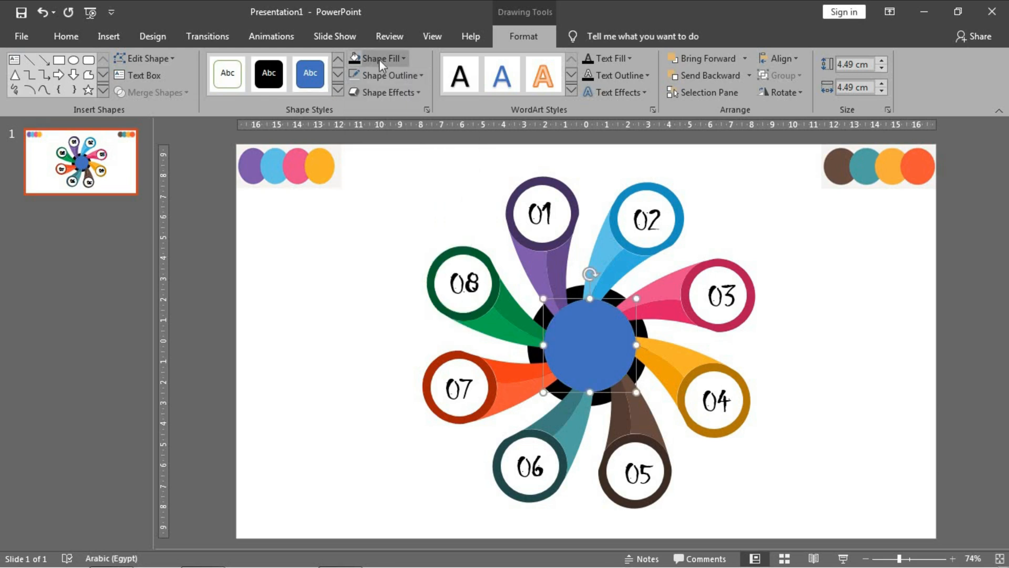
pyautogui.click(379, 59)
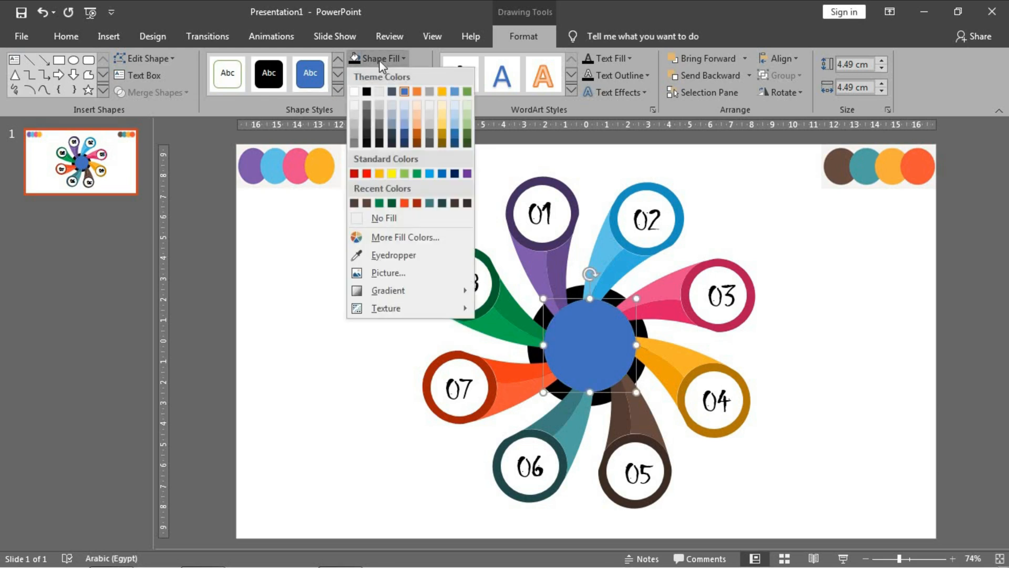
pyautogui.click(354, 114)
# Enlarge the grey circle to about 4.83 cm and centre it within the black circle.
pyautogui.scroll(7, 652, 298)
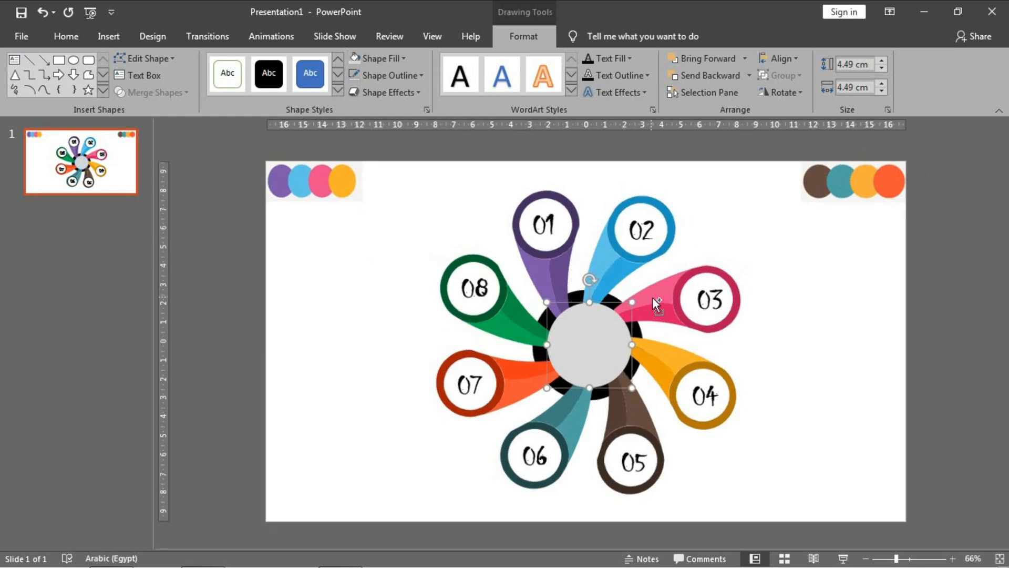
pyautogui.moveTo(627, 328); pyautogui.dragTo(619, 324)
pyautogui.moveTo(673, 238); pyautogui.dragTo(681, 226)
pyautogui.moveTo(604, 315); pyautogui.dragTo(601, 323)
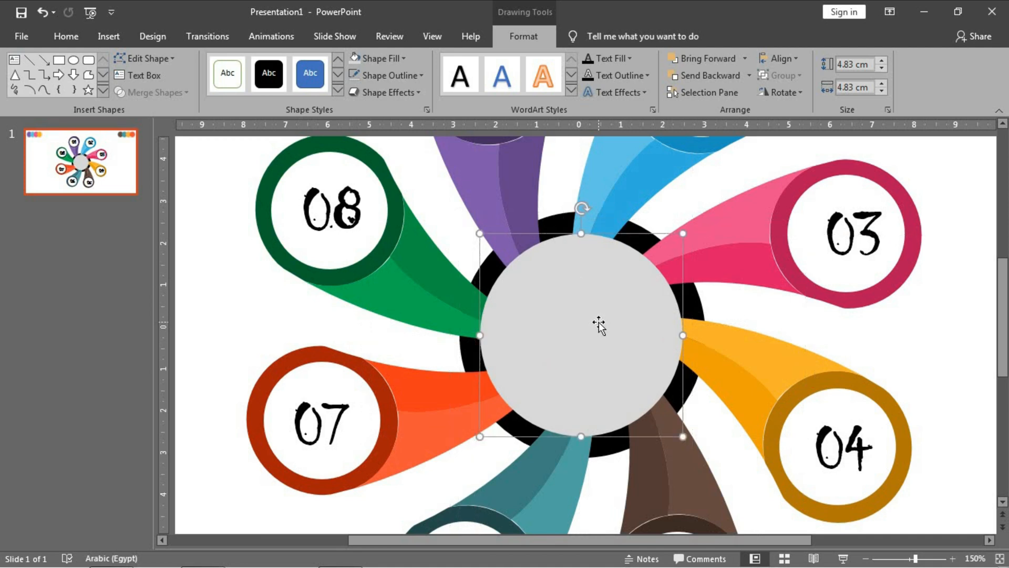
# Send the grey circle to the back, then bring it forward one level so it sits between the black circle and the petals.
pyautogui.rightClick(598, 322)
pyautogui.click(573, 309)
pyautogui.rightClick(588, 342)
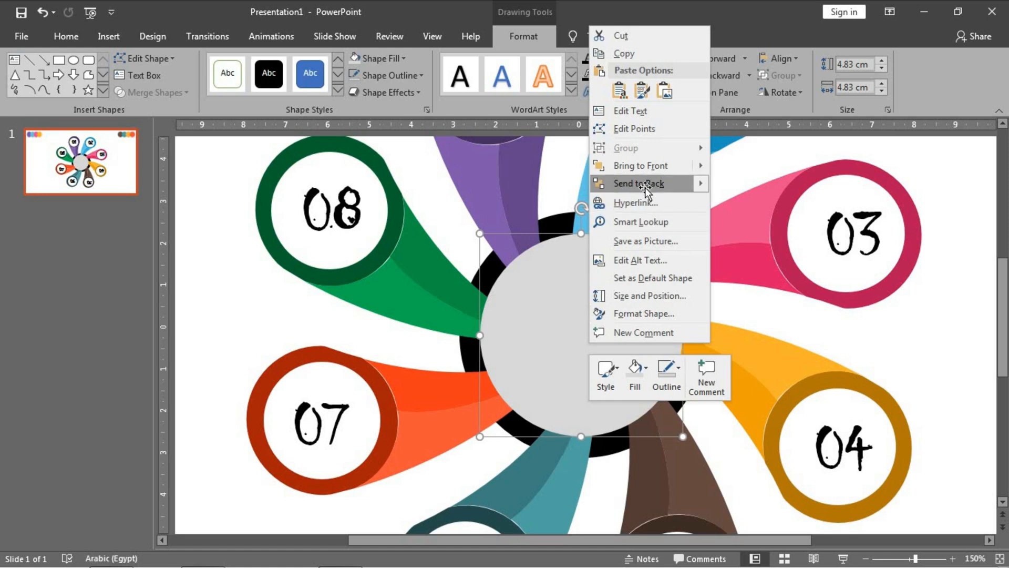
pyautogui.click(646, 188)
pyautogui.click(707, 60)
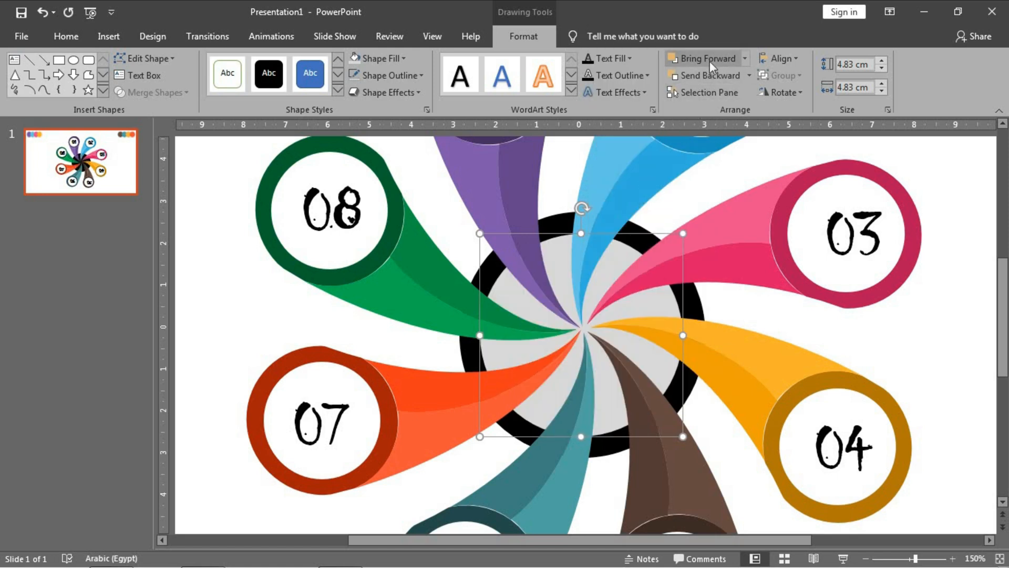